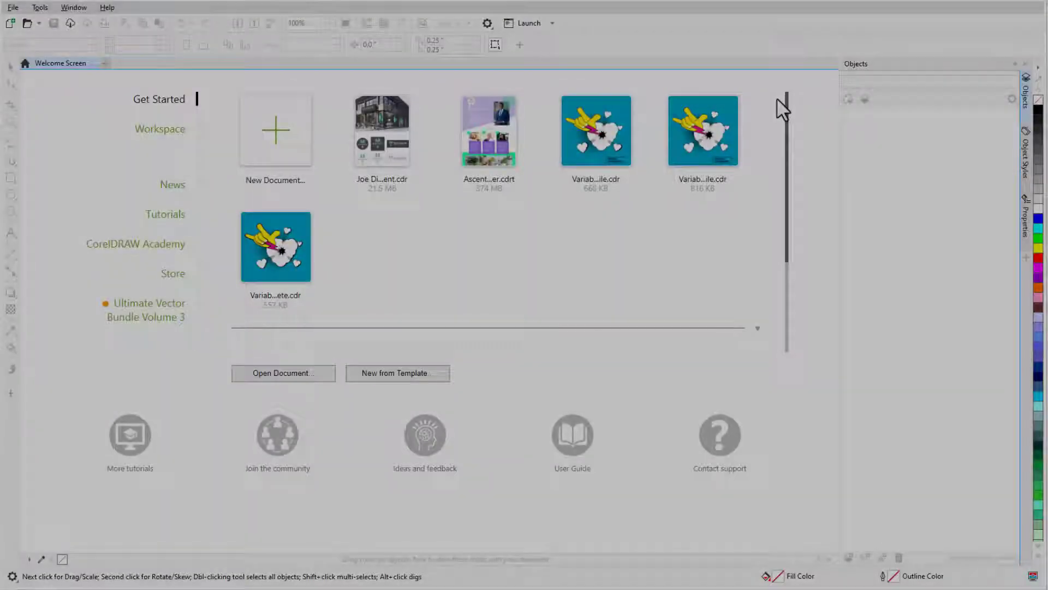
Bring up the New from Template browser with enlarged thumbnails
{"action": "left_click", "coordinate": [15, 8]}
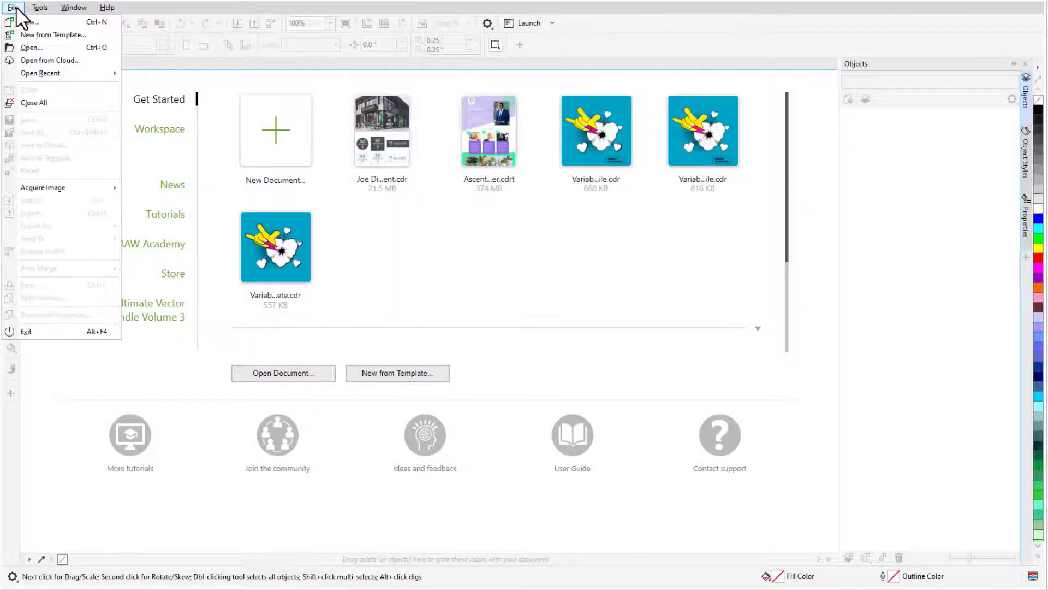
{"action": "left_click", "coordinate": [68, 35]}
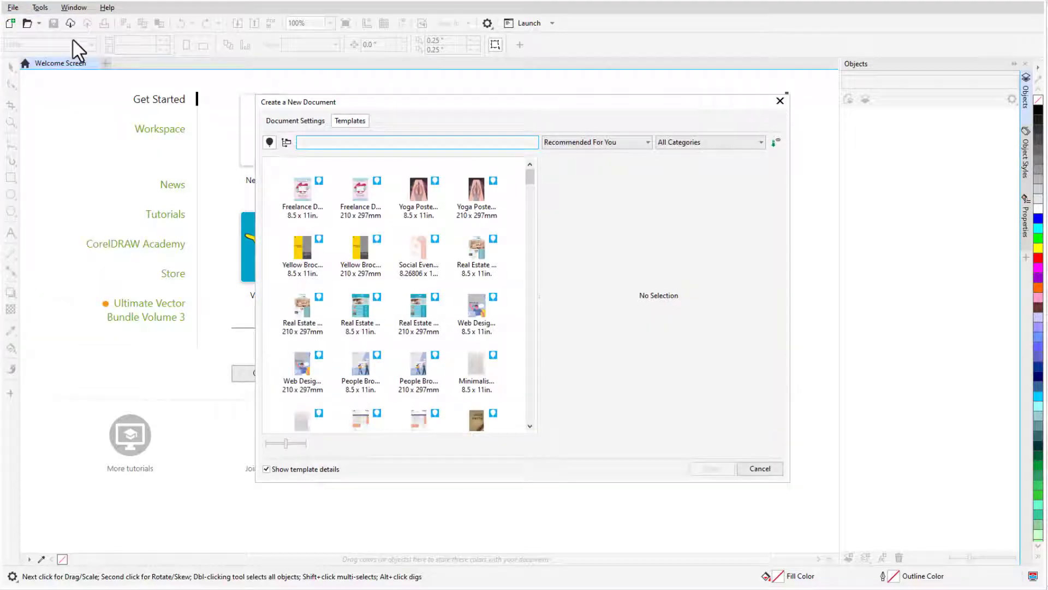
{"action": "left_click_drag", "start_coordinate": [285, 443], "coordinate": [292, 443]}
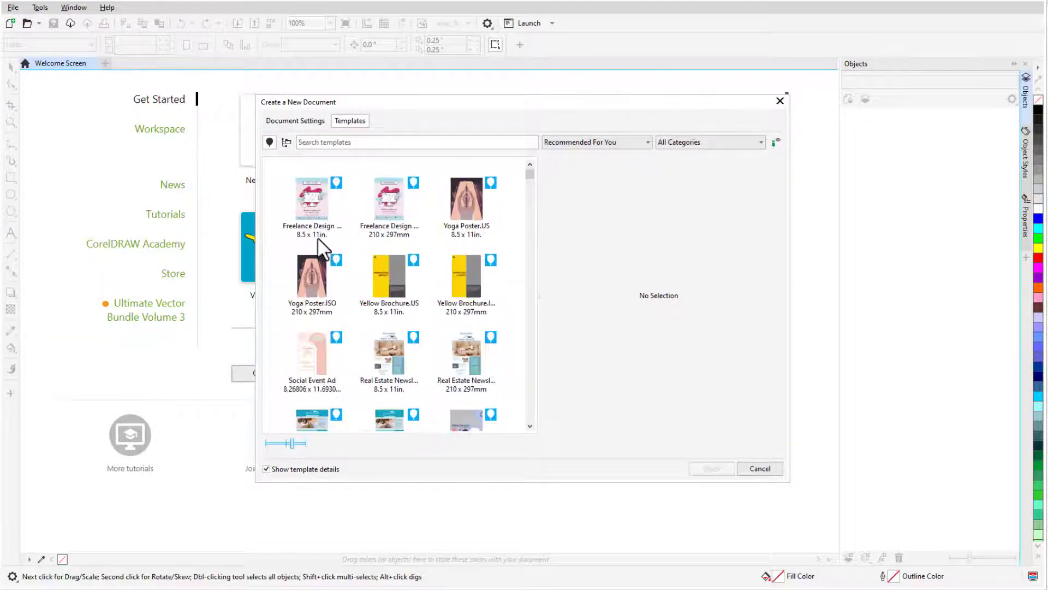
Create a document from the Freelance Design template, then filter templates to Brochures
{"action": "left_click", "coordinate": [317, 213]}
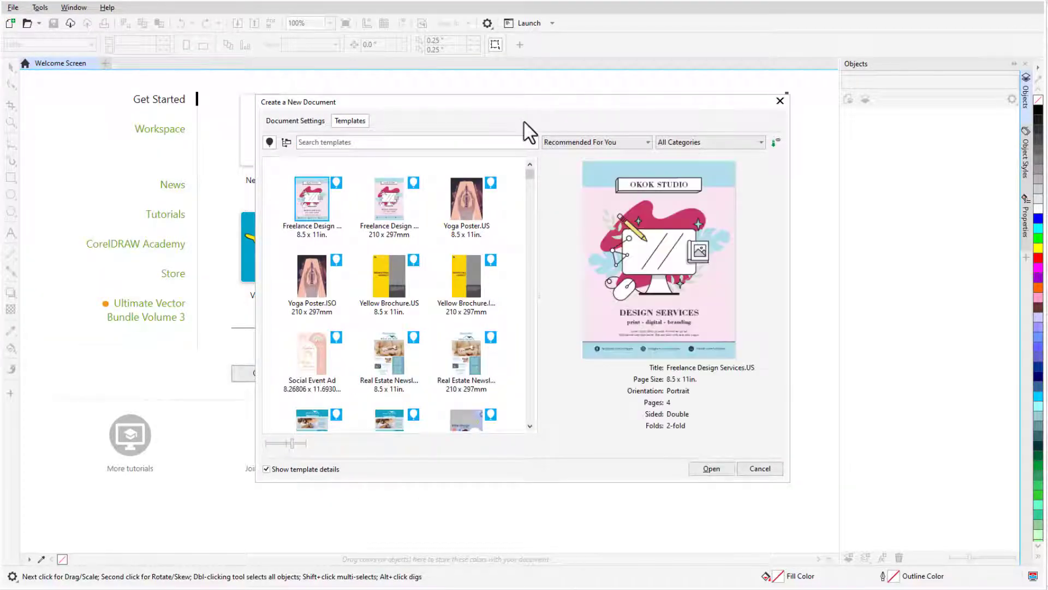
{"action": "left_click", "coordinate": [707, 471]}
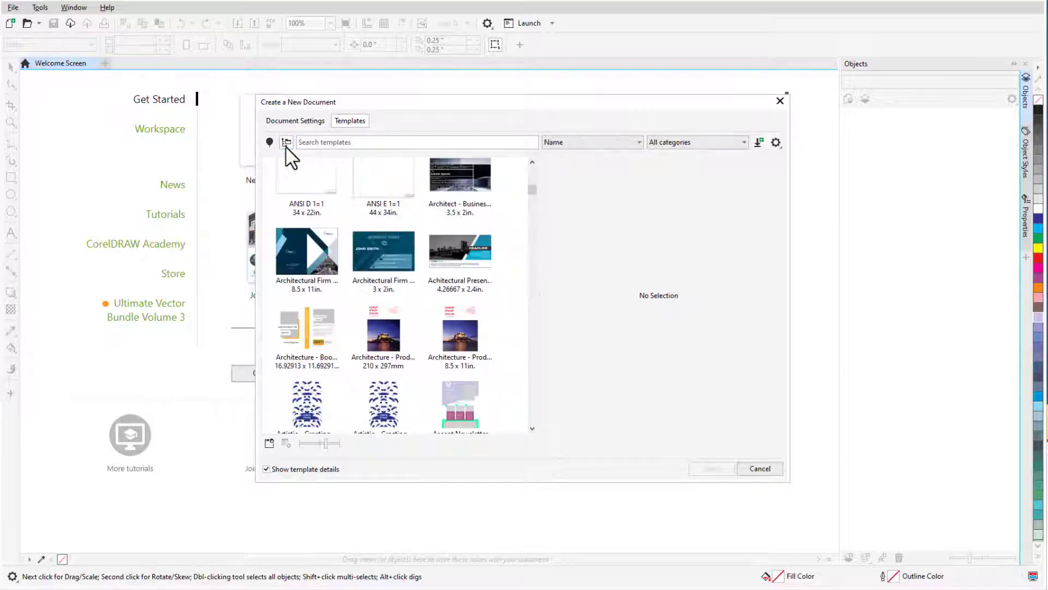
{"action": "left_click", "coordinate": [735, 142]}
{"action": "left_click", "coordinate": [712, 216]}
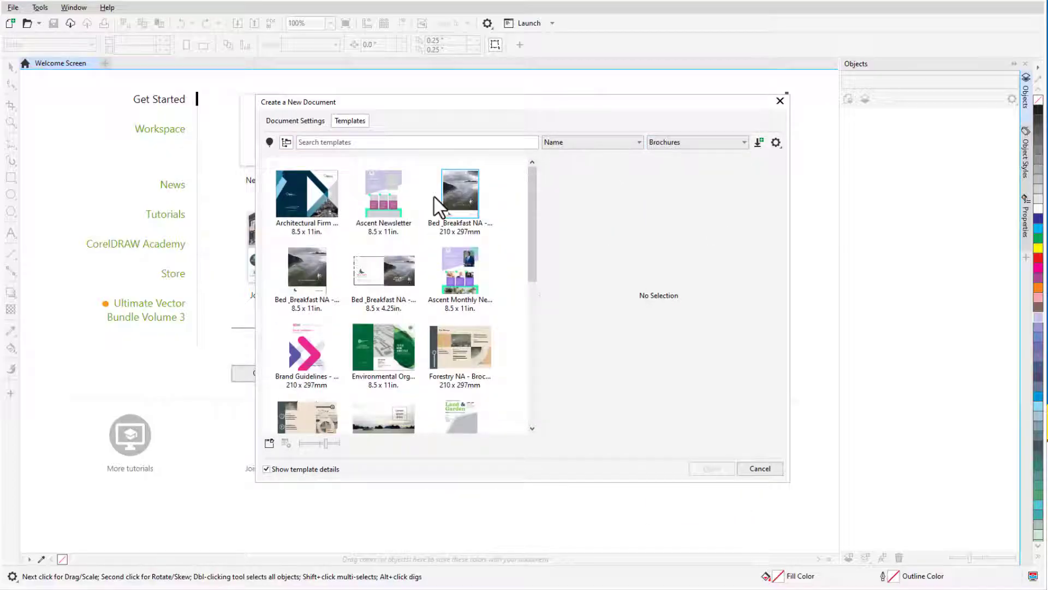
Create a document from the Ascent Newsletter template and import Joe.jpg, moving it toward the page
{"action": "left_click", "coordinate": [388, 191]}
{"action": "left_click", "coordinate": [720, 470]}
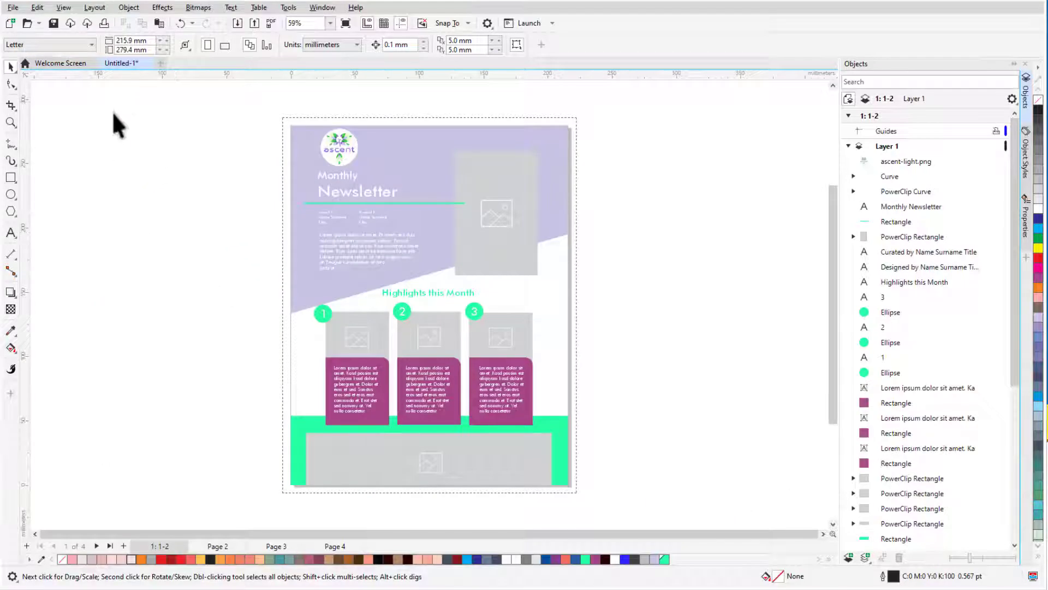
{"action": "left_click", "coordinate": [14, 8]}
{"action": "left_click", "coordinate": [82, 200]}
{"action": "double_click", "coordinate": [773, 221]}
{"action": "left_click_drag", "start_coordinate": [581, 141], "coordinate": [777, 271]}
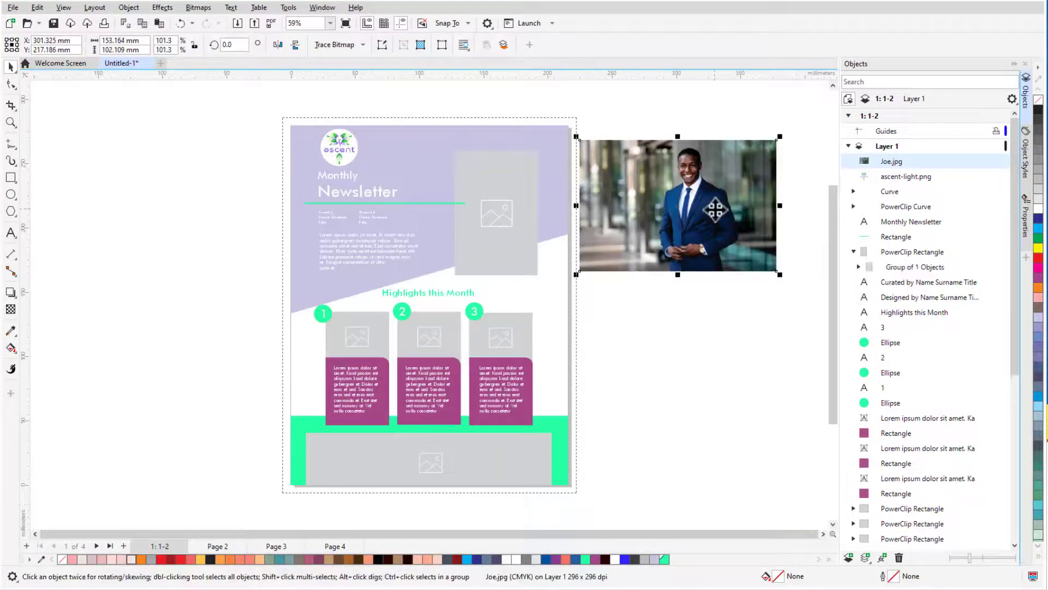
{"action": "left_click_drag", "start_coordinate": [702, 207], "coordinate": [526, 214]}
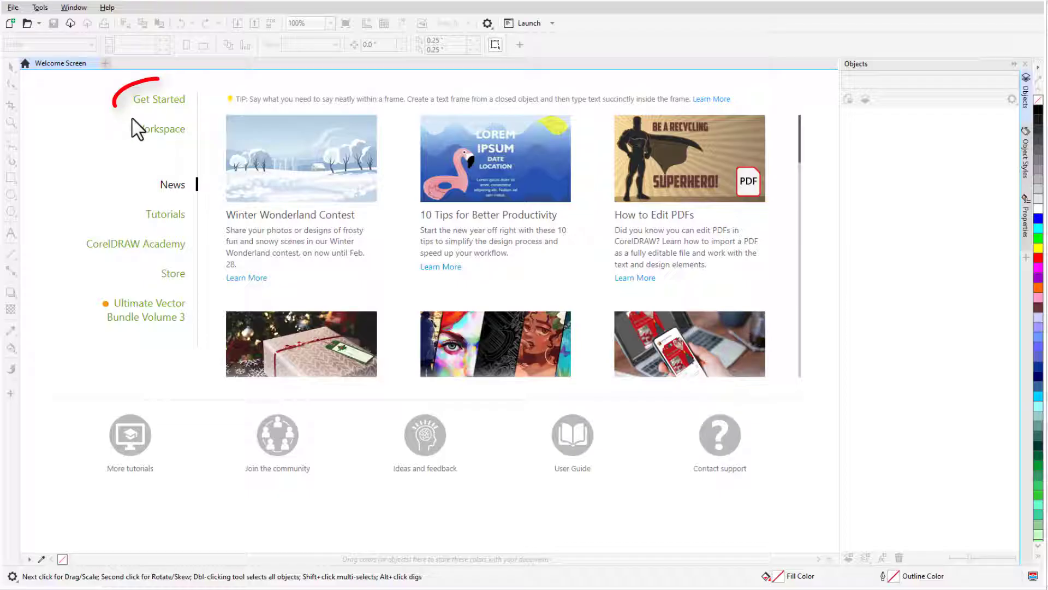
Try the template browser from Get Started and File > New from Template, closing it each time
{"action": "left_click", "coordinate": [162, 103]}
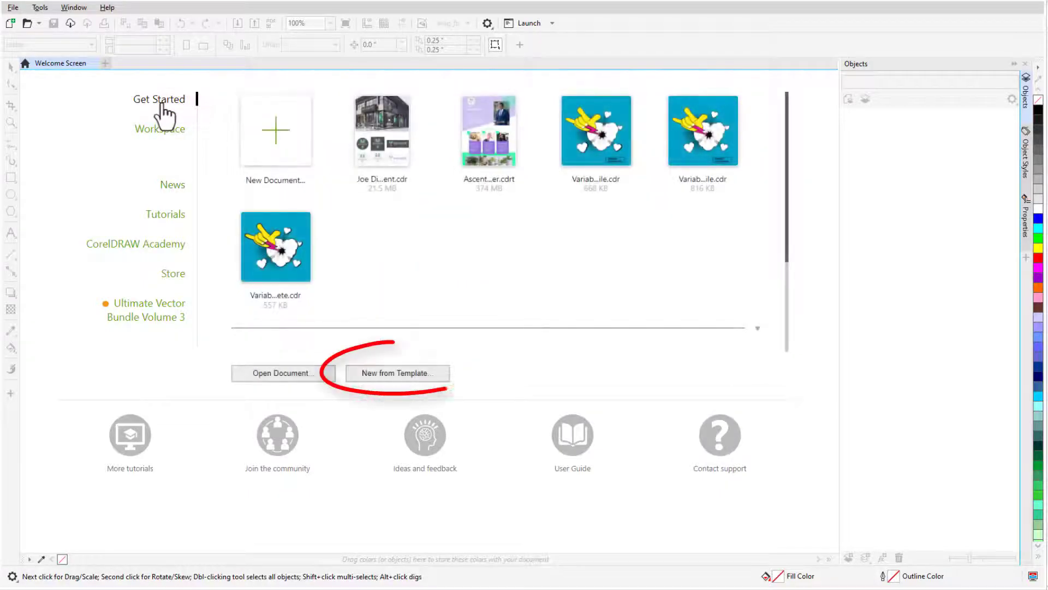
{"action": "left_click", "coordinate": [398, 376]}
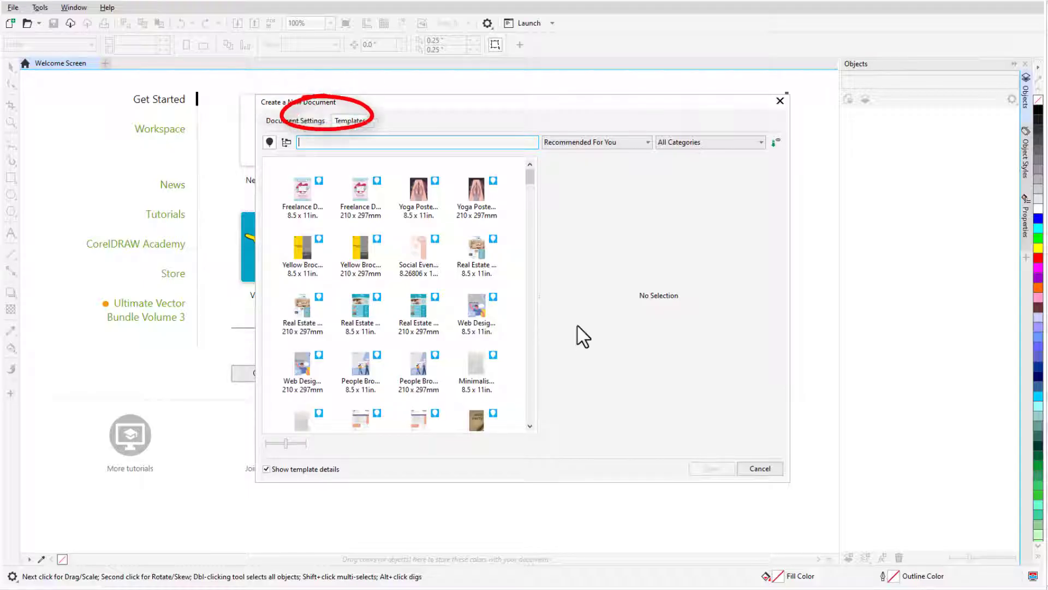
{"action": "left_click", "coordinate": [780, 100]}
{"action": "left_click", "coordinate": [12, 7]}
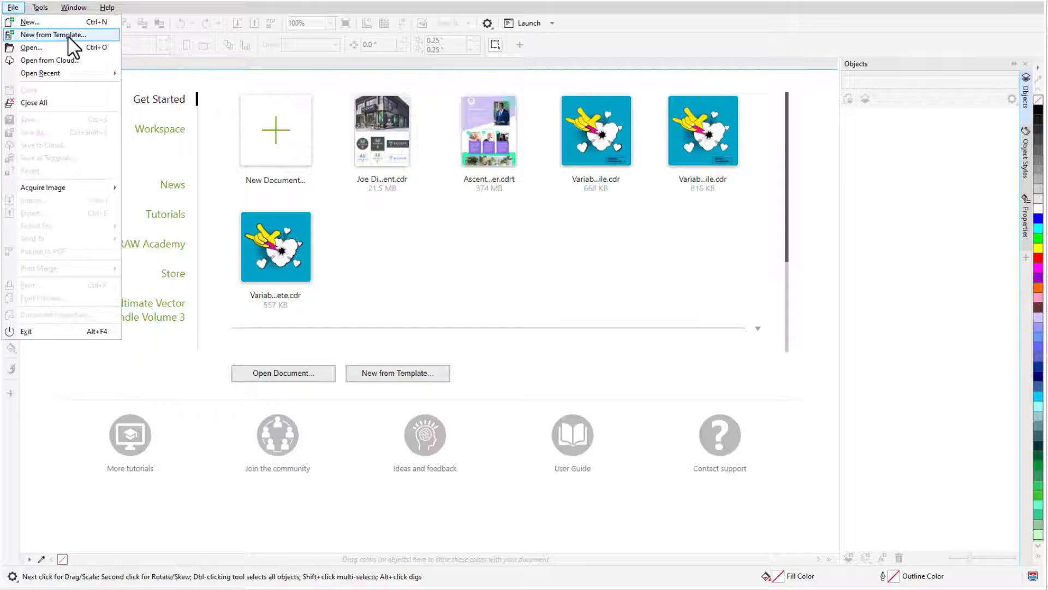
{"action": "left_click", "coordinate": [68, 35]}
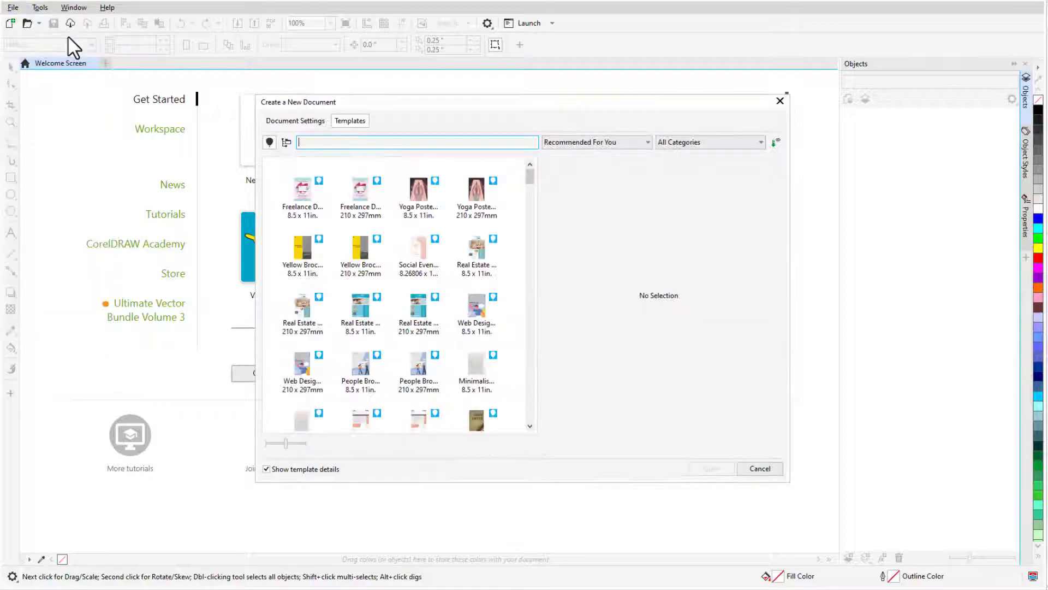
{"action": "left_click", "coordinate": [780, 101]}
Start File > New and switch the dialog to browsing templates
{"action": "left_click", "coordinate": [12, 7]}
{"action": "left_click", "coordinate": [30, 21]}
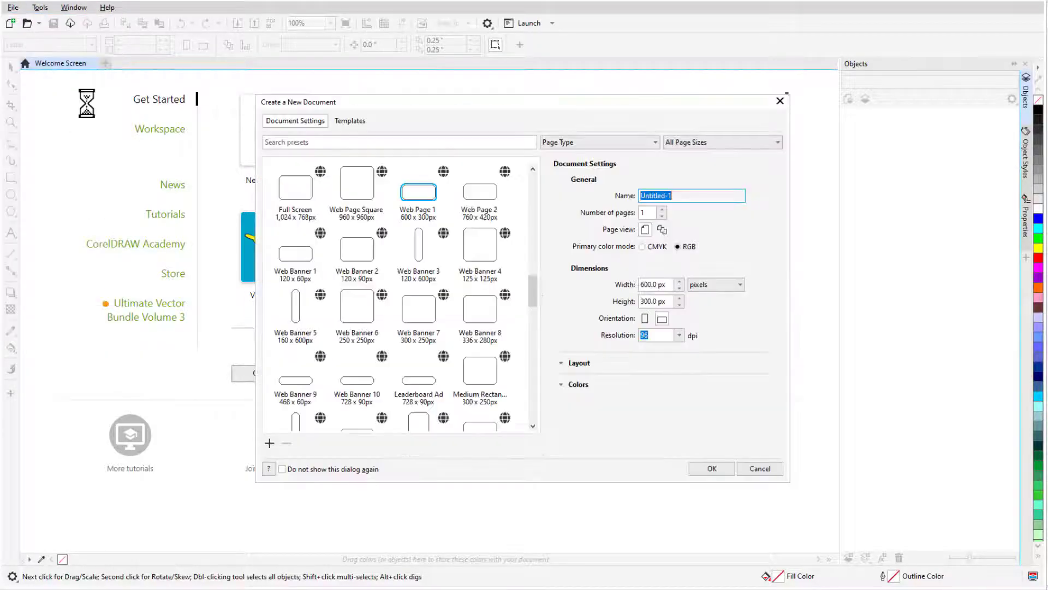
{"action": "left_click", "coordinate": [354, 123]}
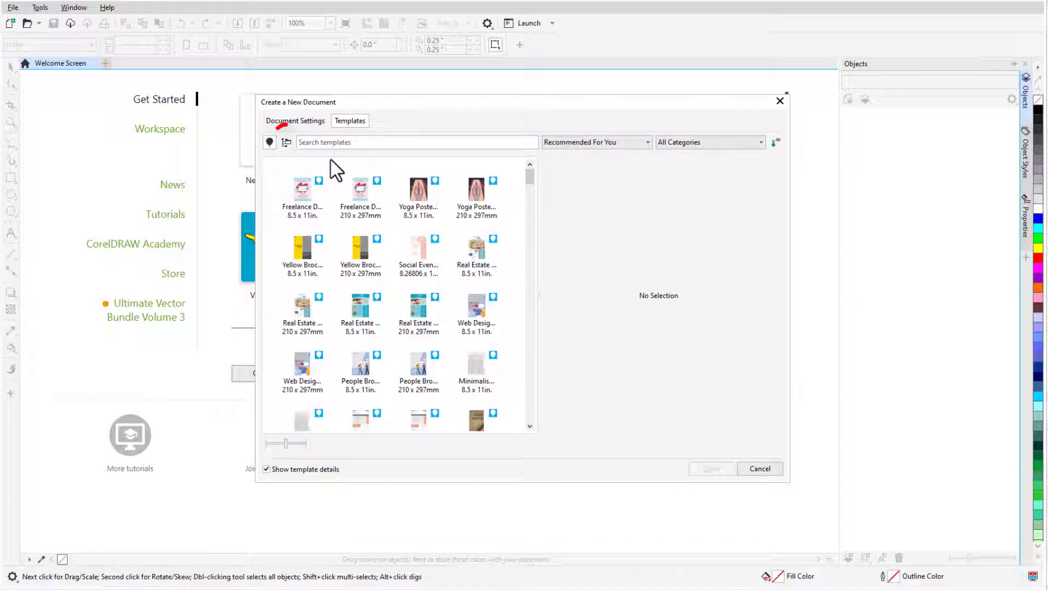
{"action": "left_click", "coordinate": [287, 143]}
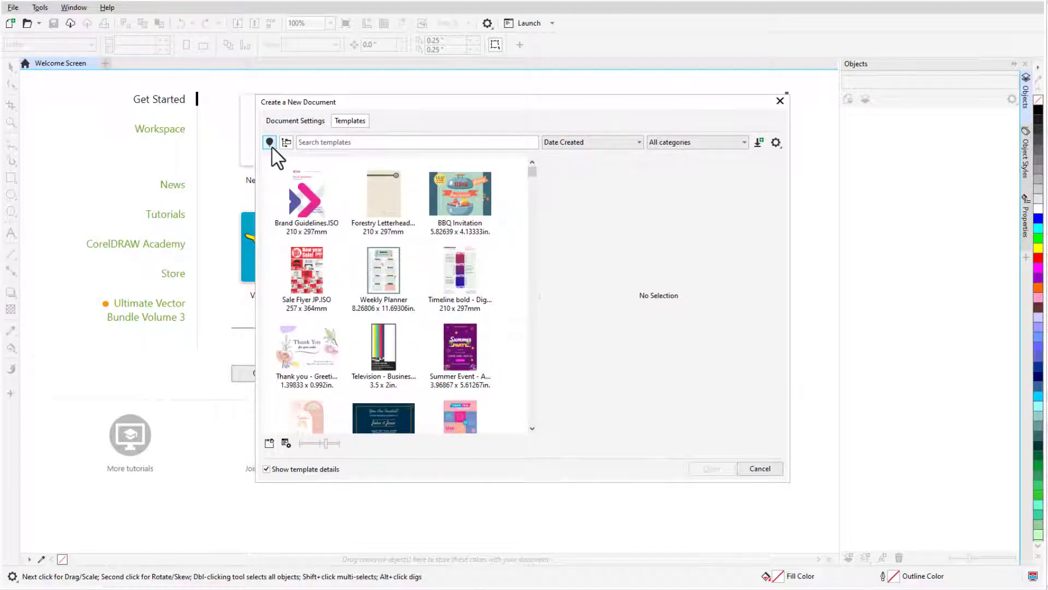
{"action": "left_click", "coordinate": [269, 143]}
{"action": "type", "text": "m"}
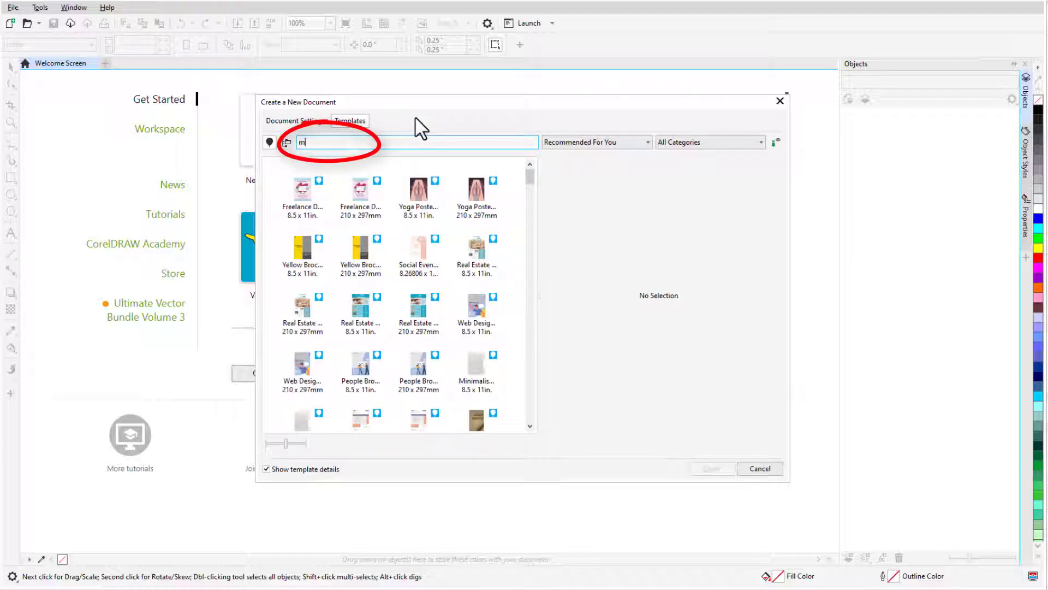
{"action": "type", "text": "enu"}
{"action": "key", "text": "ctrl+a"}
{"action": "type", "text": "restau"}
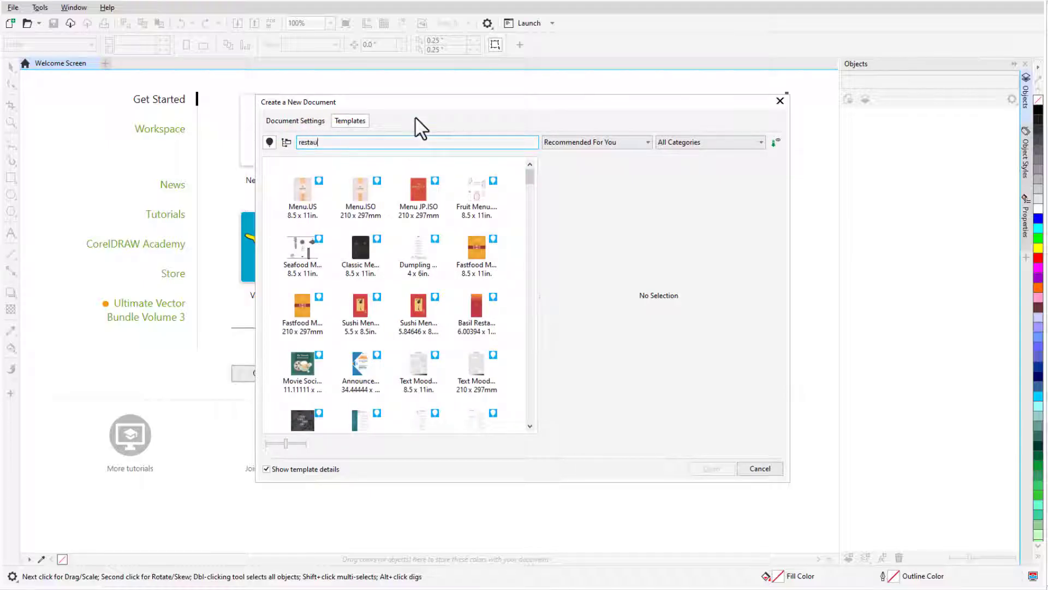
{"action": "type", "text": "rant"}
{"action": "key", "text": "ctrl+a"}
{"action": "key", "text": "BackSpace"}
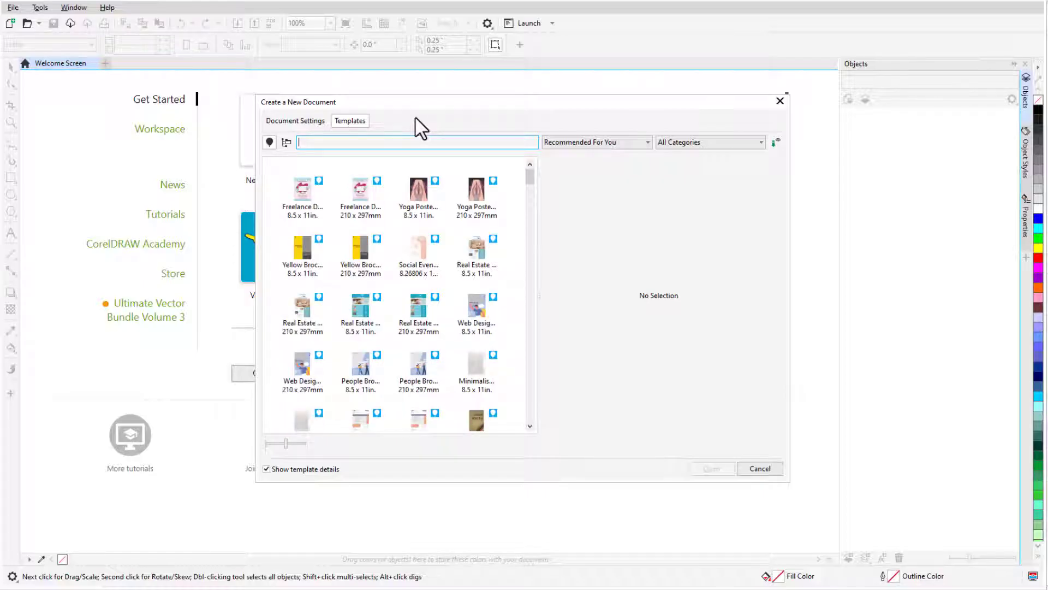
{"action": "left_click", "coordinate": [648, 142]}
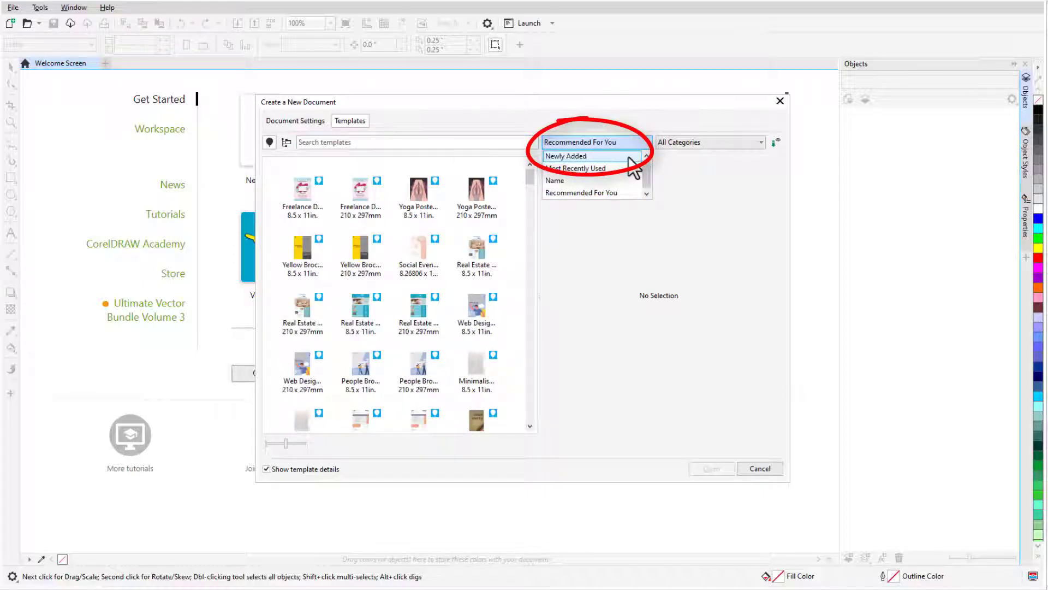
{"action": "left_click", "coordinate": [628, 155]}
{"action": "left_click", "coordinate": [648, 142]}
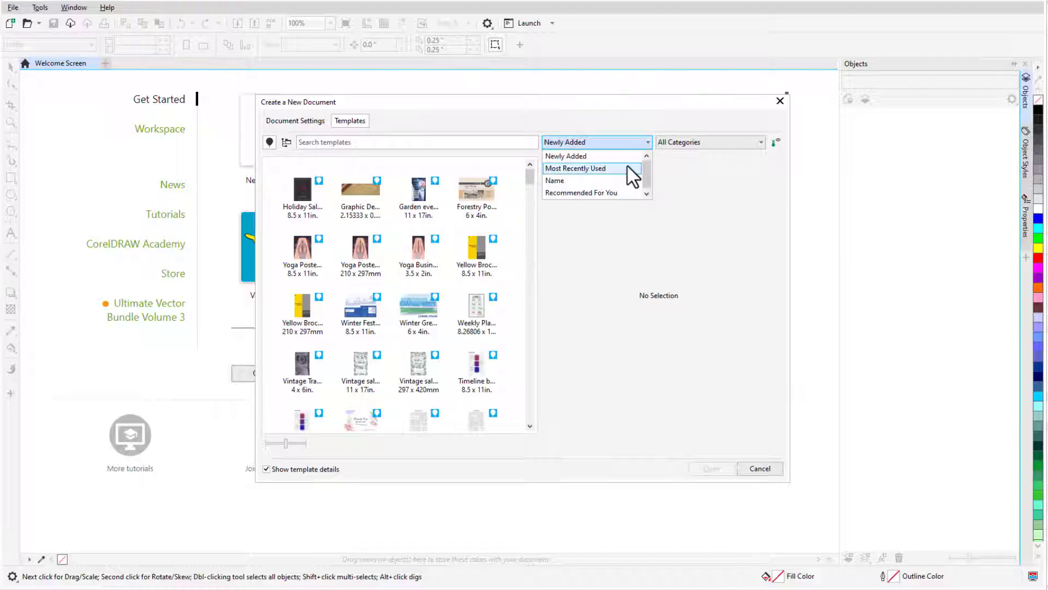
{"action": "left_click", "coordinate": [628, 168]}
{"action": "left_click", "coordinate": [648, 142]}
{"action": "left_click", "coordinate": [627, 180]}
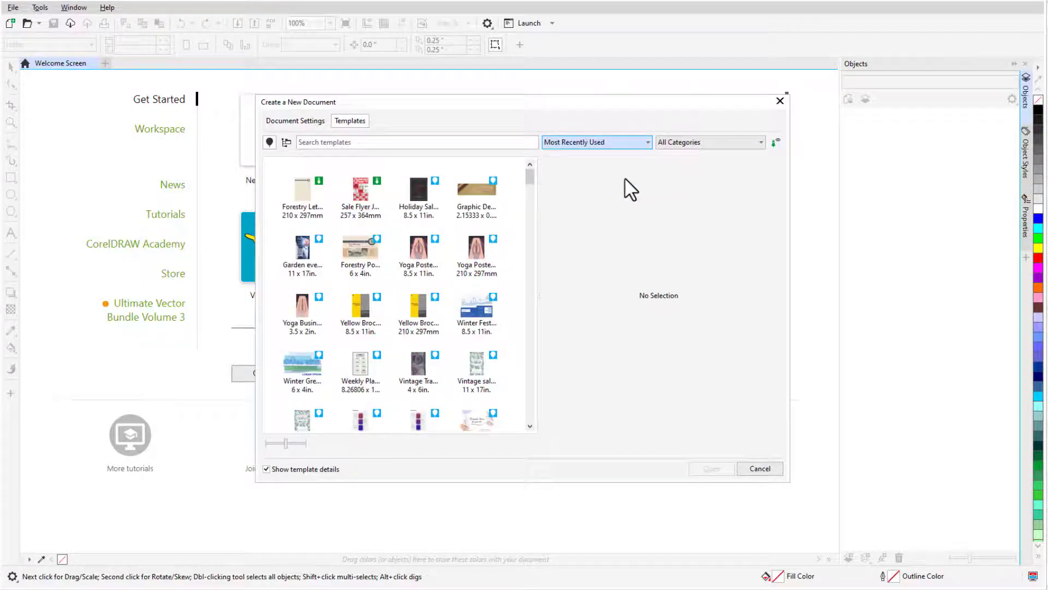
{"action": "left_click", "coordinate": [647, 143]}
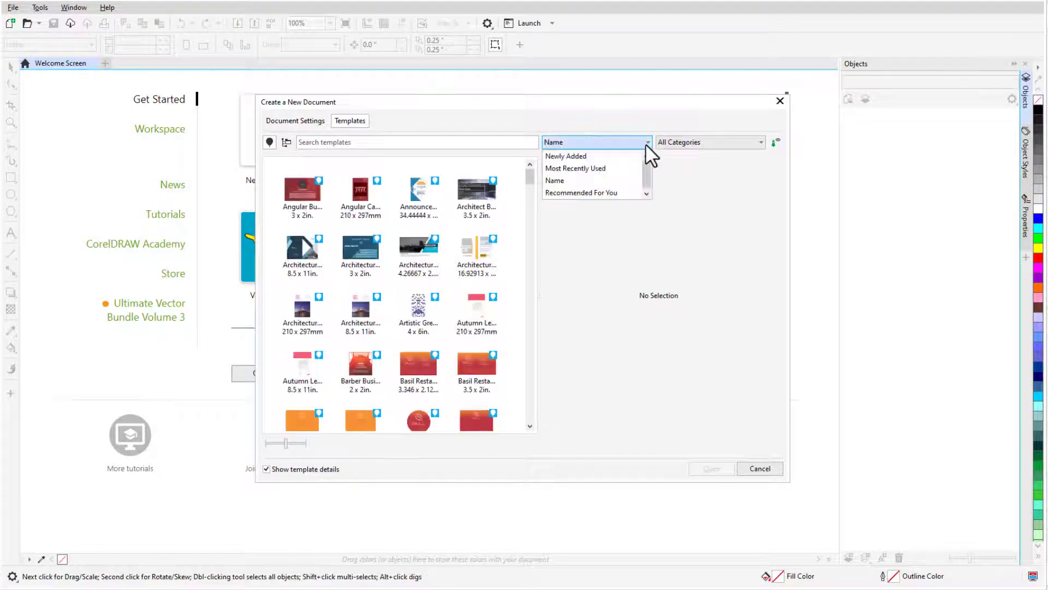
{"action": "left_click", "coordinate": [628, 193]}
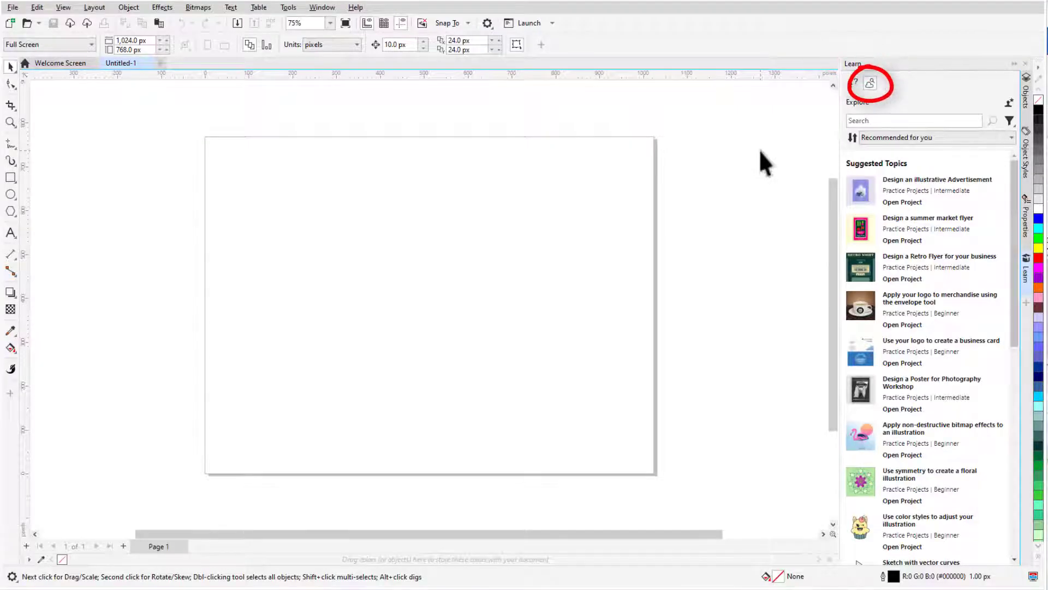
{"action": "left_click", "coordinate": [1009, 104]}
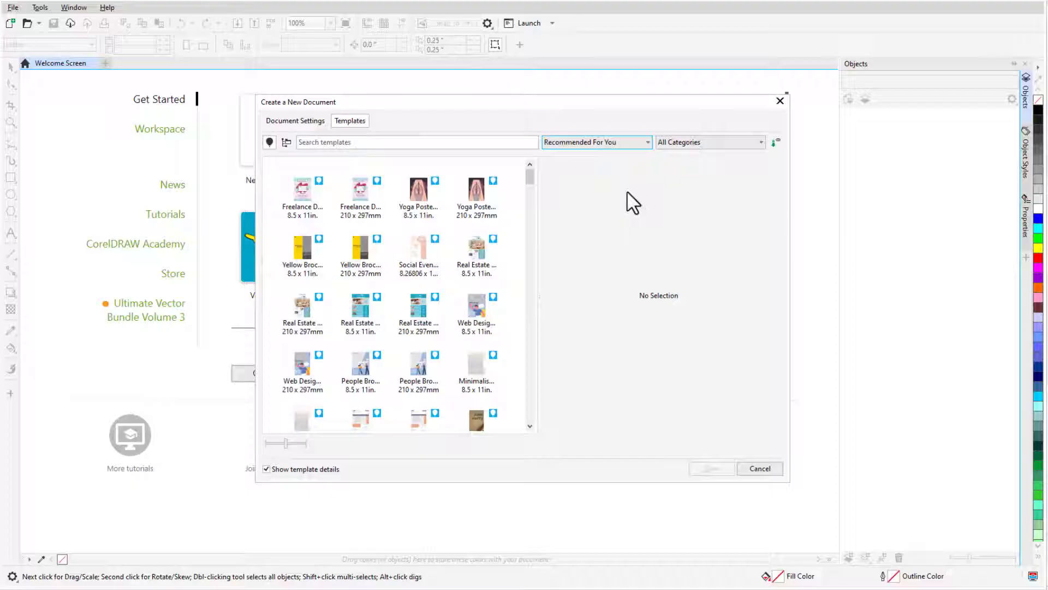
Filter the template gallery to Infographics, then to Brochures
{"action": "left_click", "coordinate": [760, 142]}
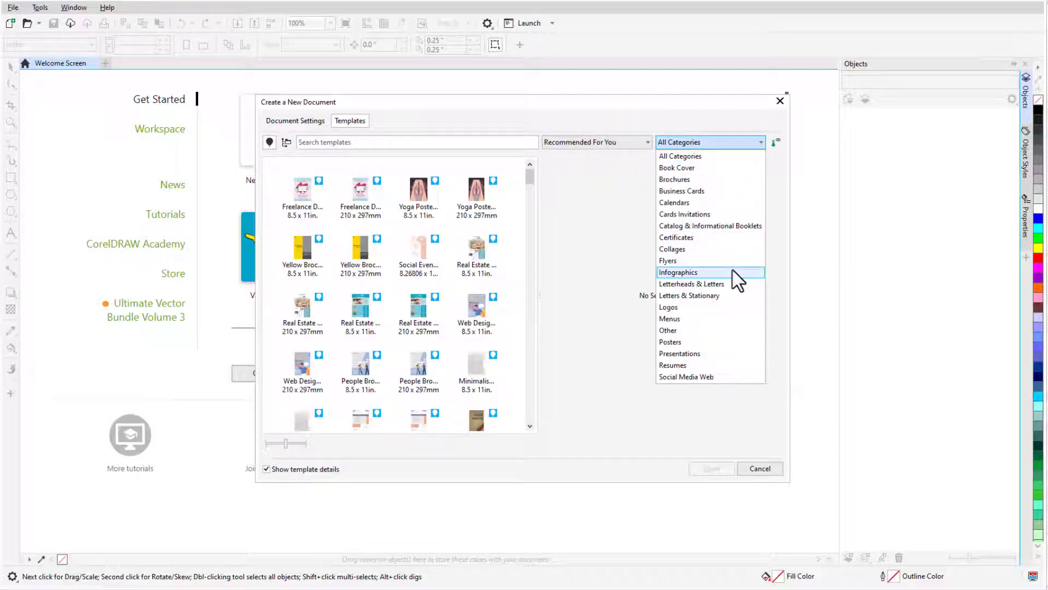
{"action": "left_click", "coordinate": [731, 272]}
{"action": "left_click", "coordinate": [760, 142]}
{"action": "left_click", "coordinate": [746, 179]}
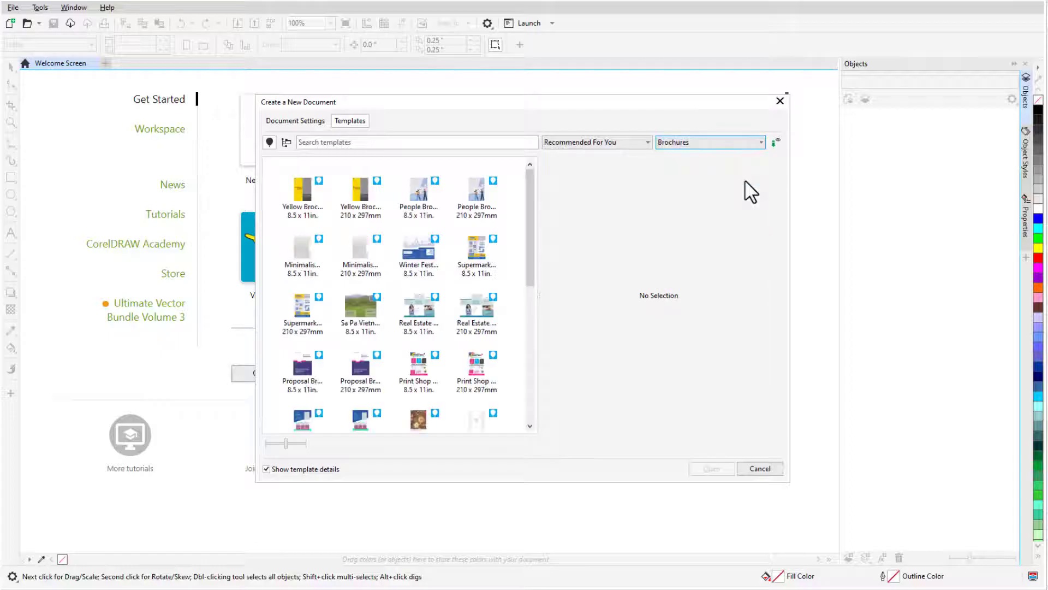
Show All Categories, enlarge thumbnails, and select the letter-size Freelance Design Services template
{"action": "left_click", "coordinate": [758, 142]}
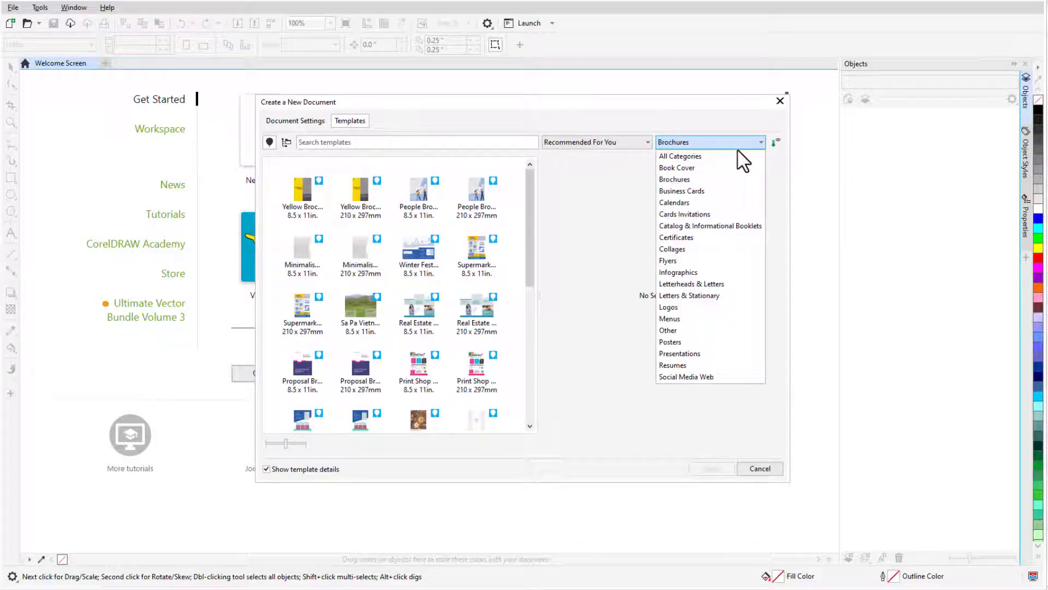
{"action": "left_click", "coordinate": [740, 157]}
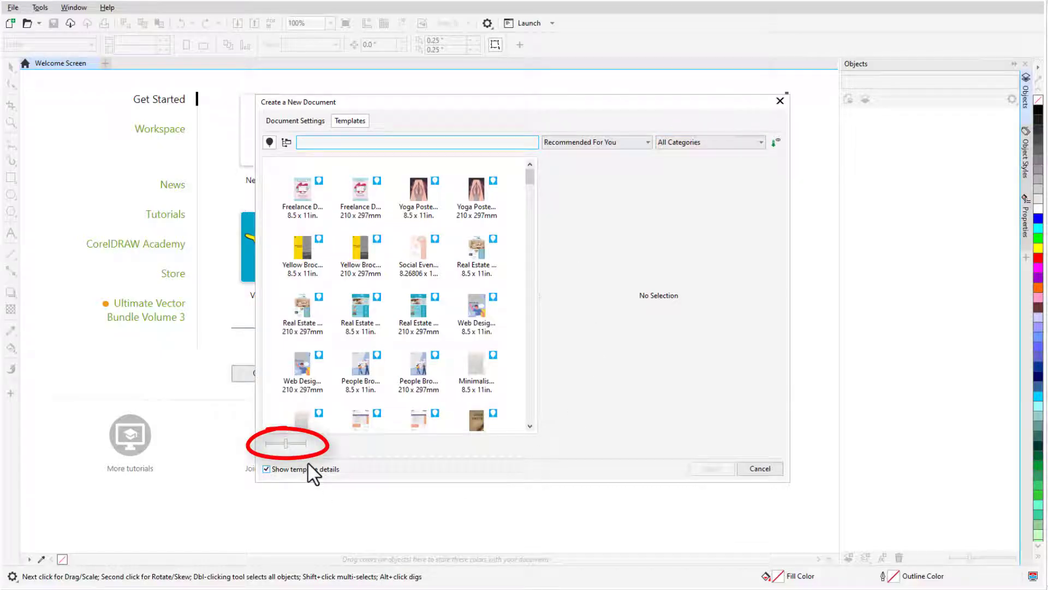
{"action": "left_click_drag", "start_coordinate": [286, 444], "coordinate": [292, 443]}
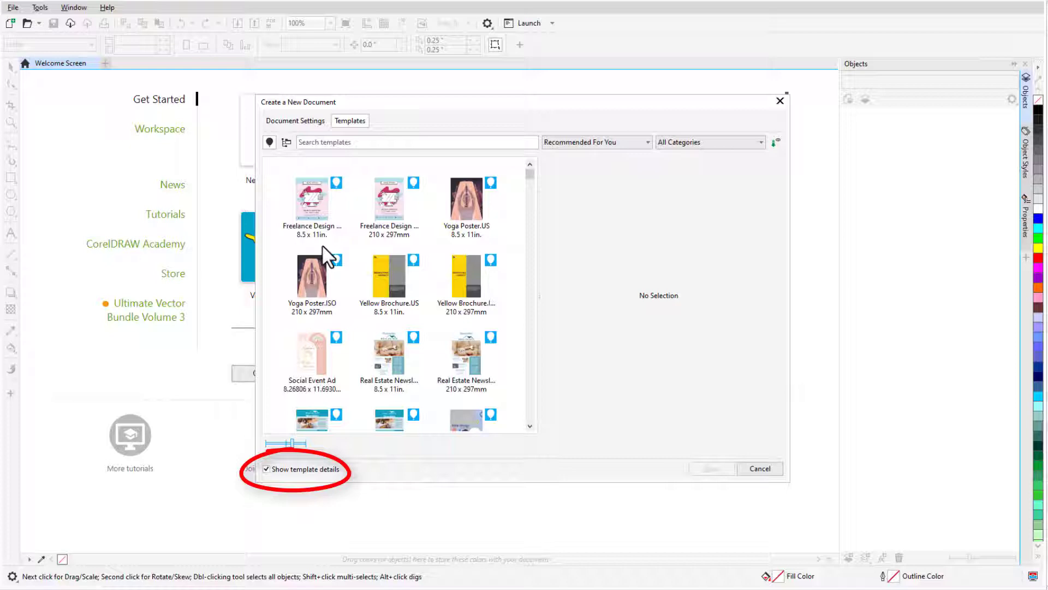
{"action": "left_click", "coordinate": [315, 213]}
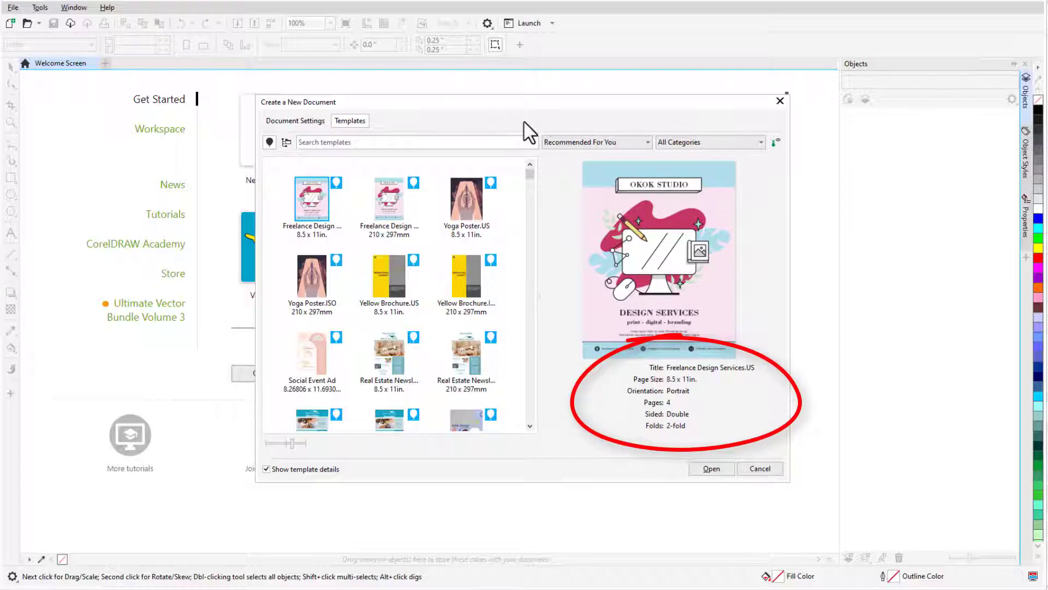
Create the four-page Freelance Design Services document, then return to New from Template
{"action": "left_click", "coordinate": [710, 470]}
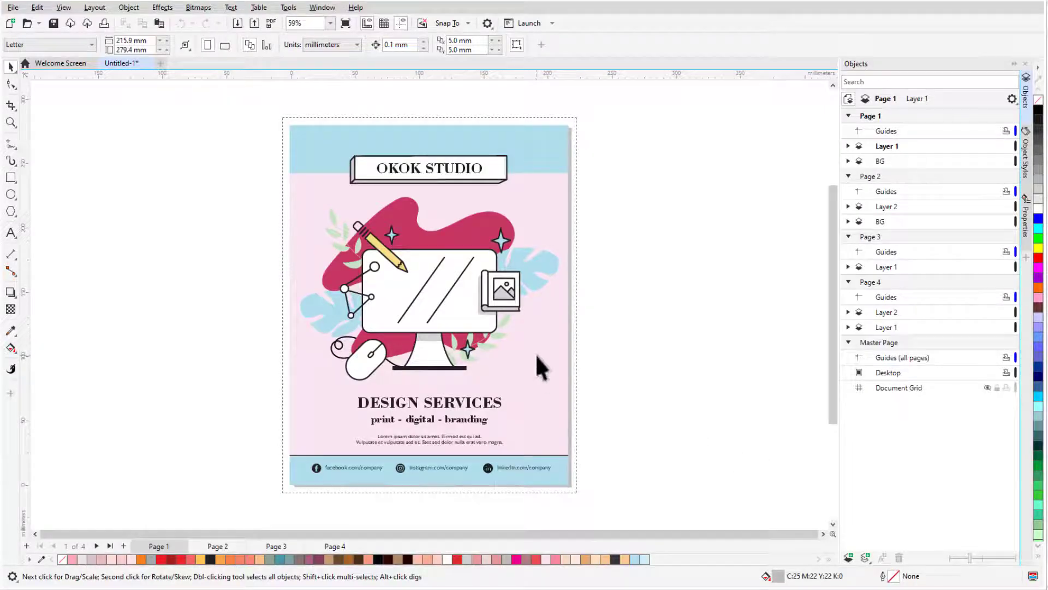
{"action": "left_click", "coordinate": [12, 7]}
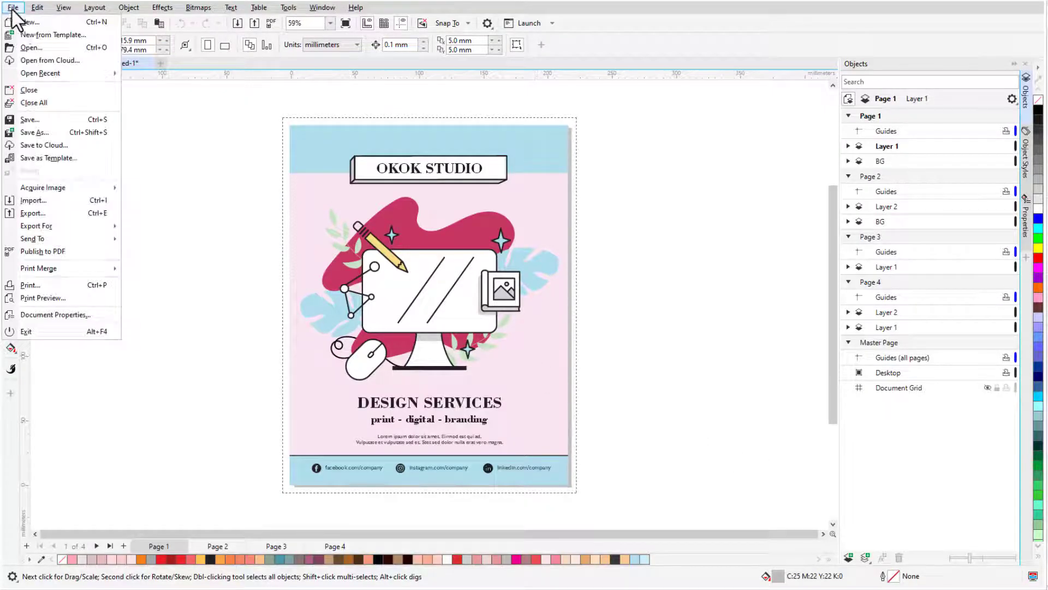
{"action": "left_click", "coordinate": [83, 36]}
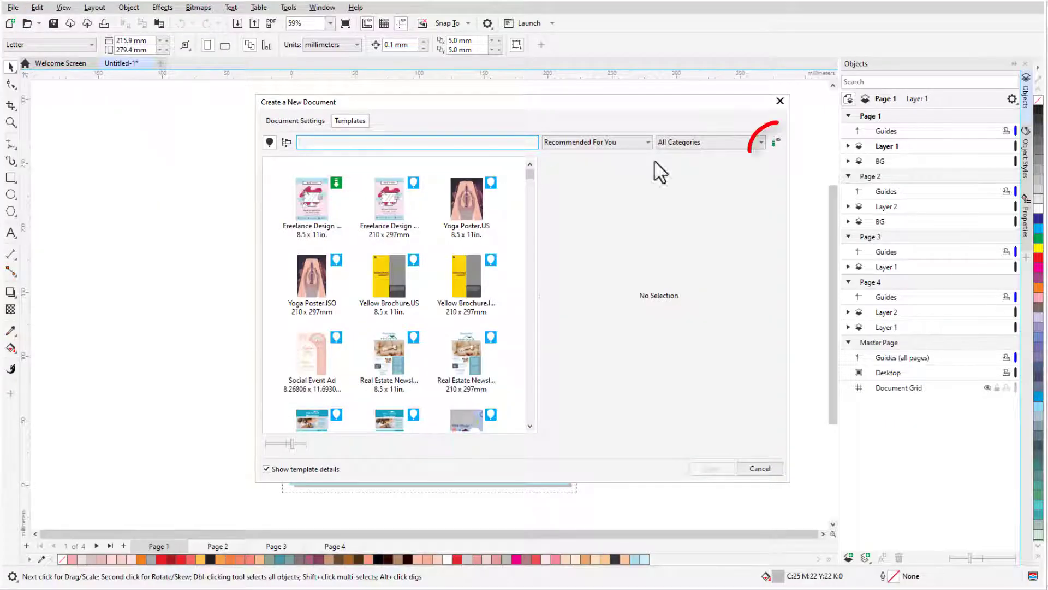
Show downloaded templates, preview Sale Flyer JP.ISO, and sort the gallery by Date Created
{"action": "left_click", "coordinate": [775, 142]}
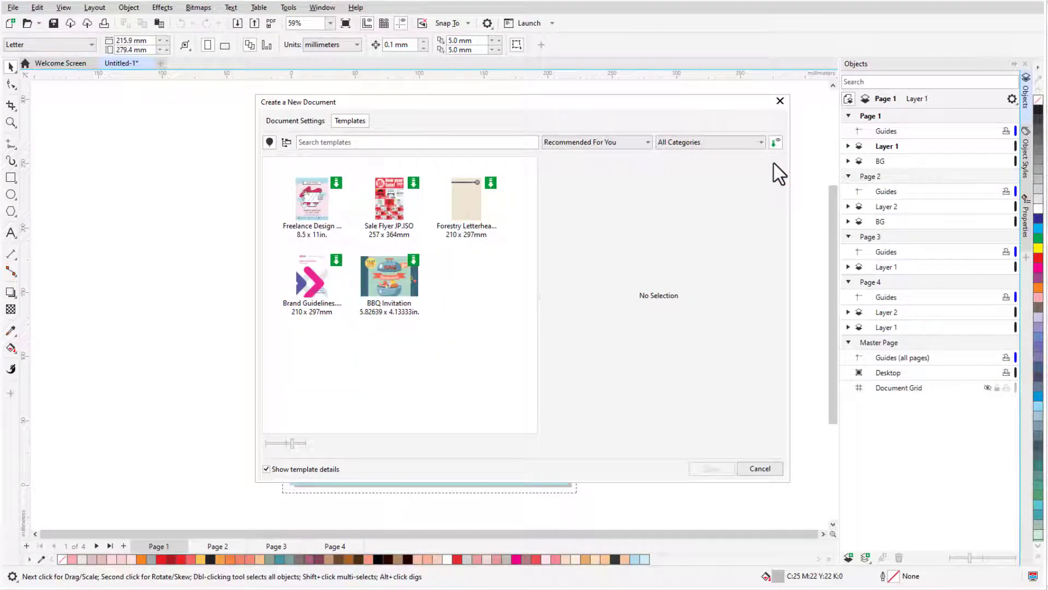
{"action": "left_click", "coordinate": [399, 208]}
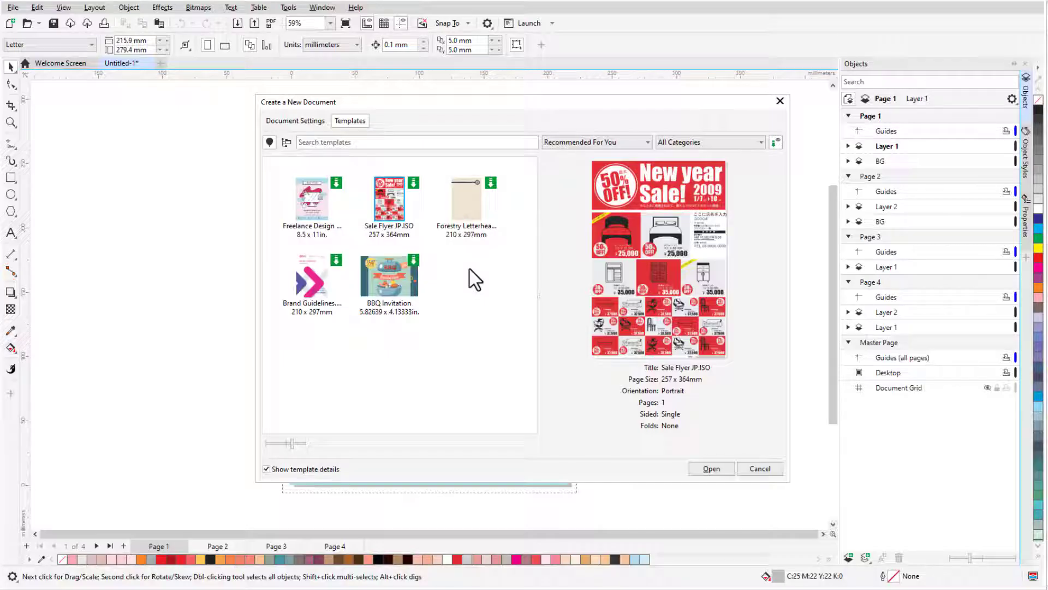
{"action": "left_click", "coordinate": [309, 162]}
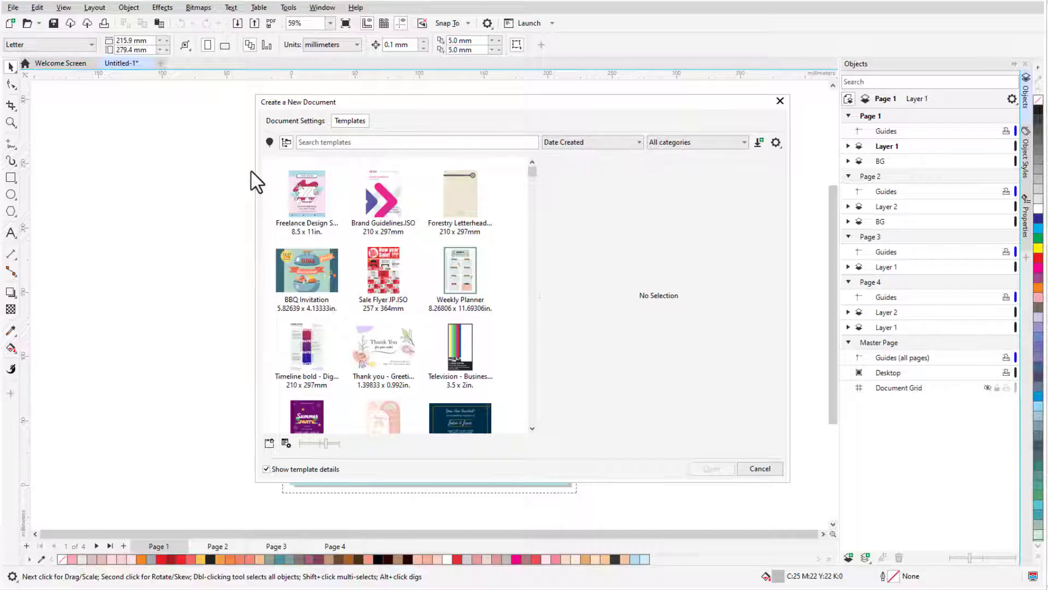
Search the templates for 'forest' and then 'travel', then clear the search
{"action": "left_click", "coordinate": [328, 142]}
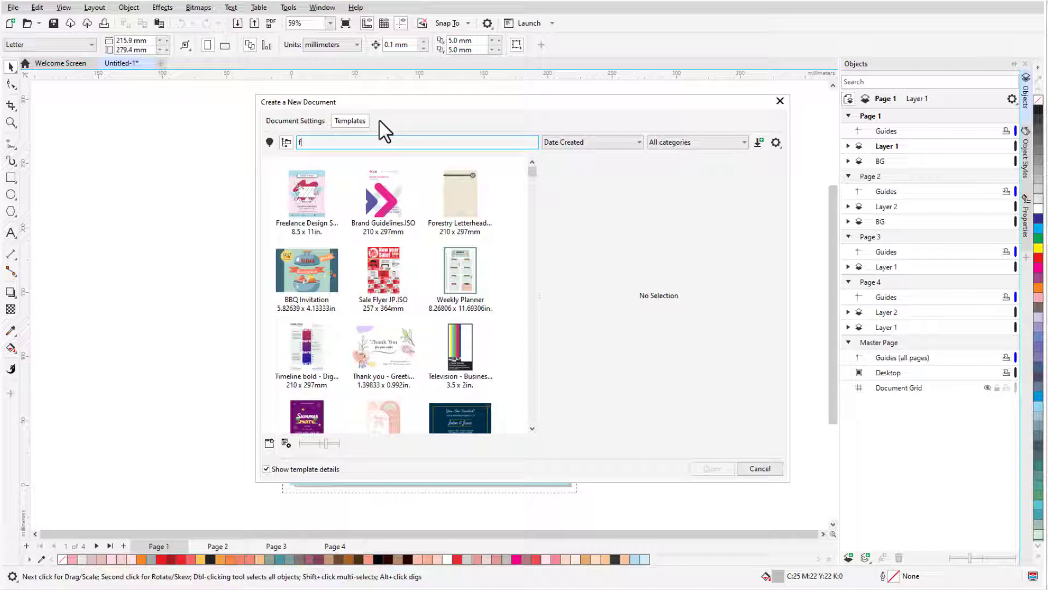
{"action": "type", "text": "forest"}
{"action": "key", "text": "ctrl+a"}
{"action": "type", "text": "travel"}
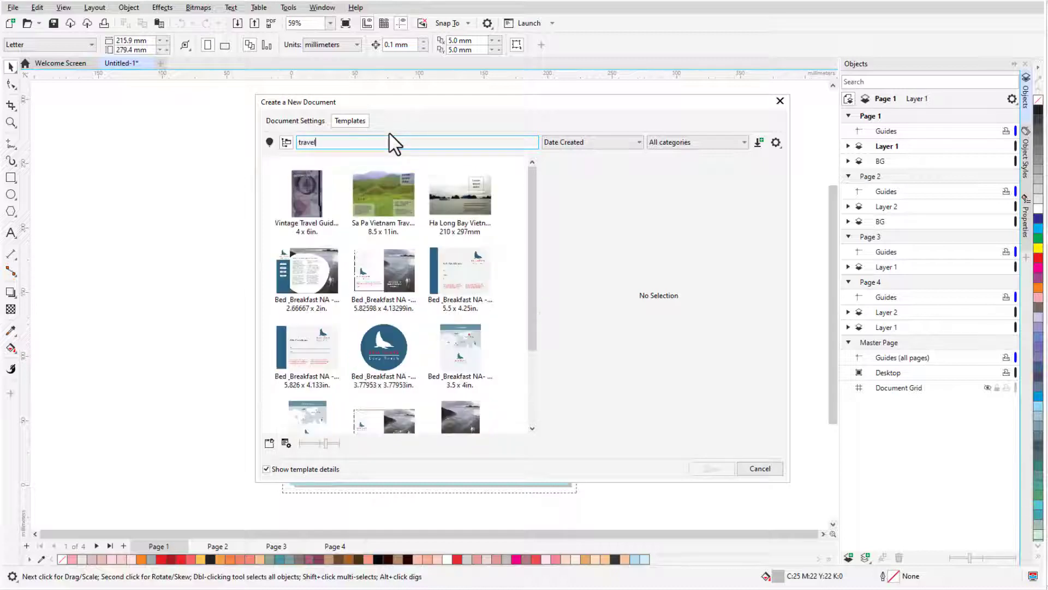
{"action": "key", "text": "ctrl+a"}
{"action": "key", "text": "BackSpace"}
Sort templates by Name, then Date Created, finally settling on Date Modified
{"action": "left_click", "coordinate": [637, 142]}
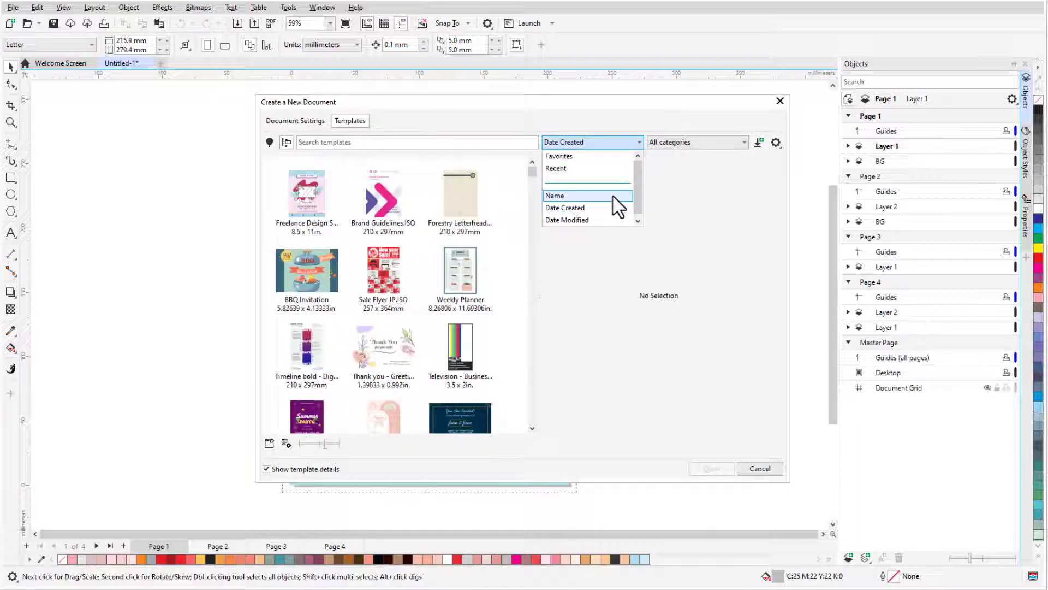
{"action": "left_click", "coordinate": [612, 196]}
{"action": "left_click", "coordinate": [637, 143]}
{"action": "left_click", "coordinate": [622, 208]}
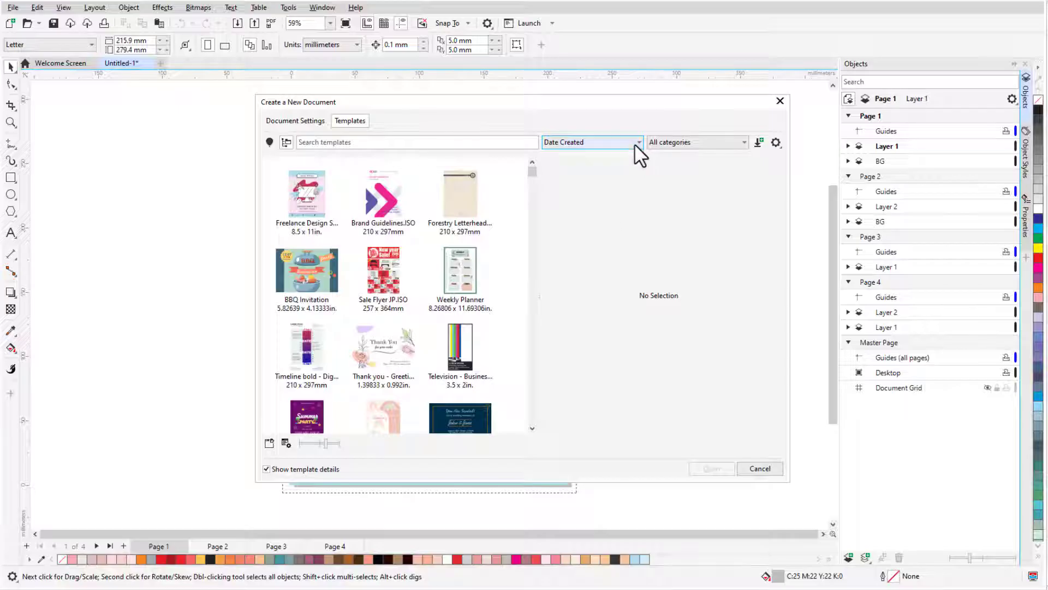
{"action": "left_click", "coordinate": [637, 145]}
{"action": "left_click", "coordinate": [617, 221]}
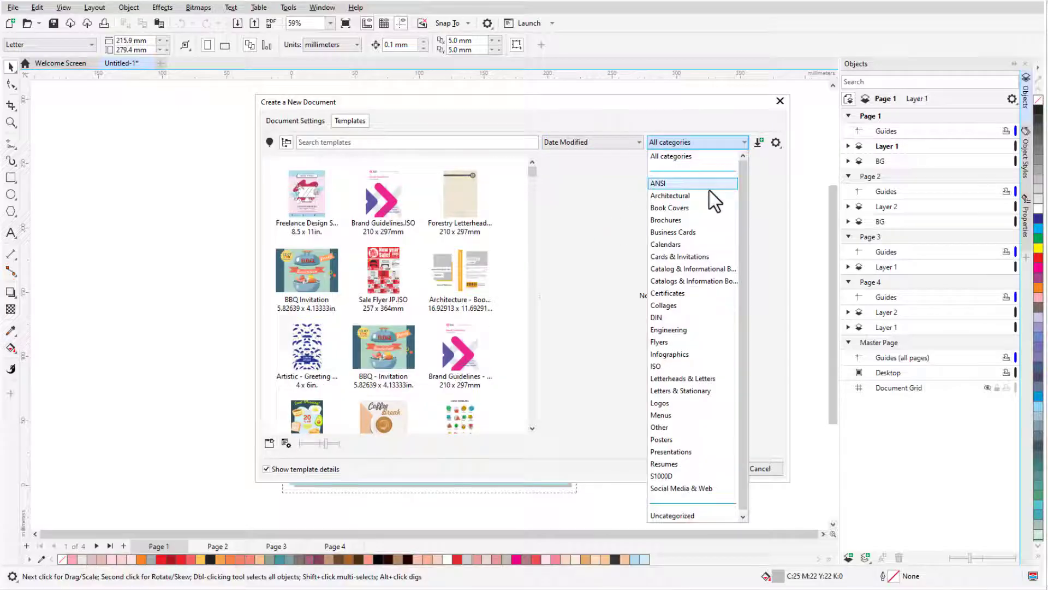
Try the Book Covers and Calendars categories, then preview Architecture - Book Cover
{"action": "left_click", "coordinate": [710, 208]}
{"action": "left_click", "coordinate": [740, 143]}
{"action": "left_click", "coordinate": [720, 244]}
{"action": "left_click", "coordinate": [739, 143]}
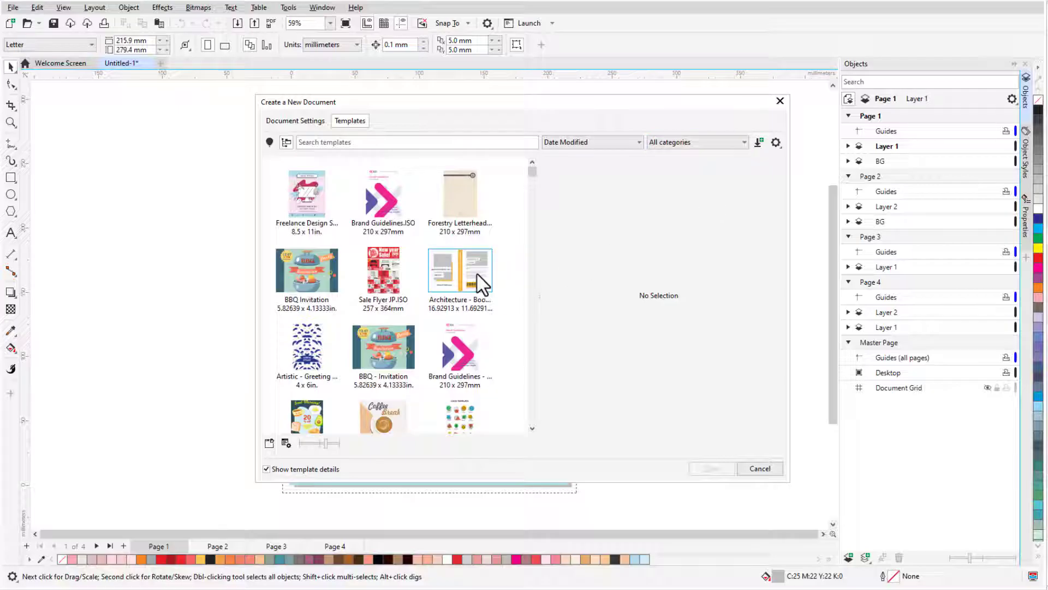
{"action": "left_click", "coordinate": [483, 283]}
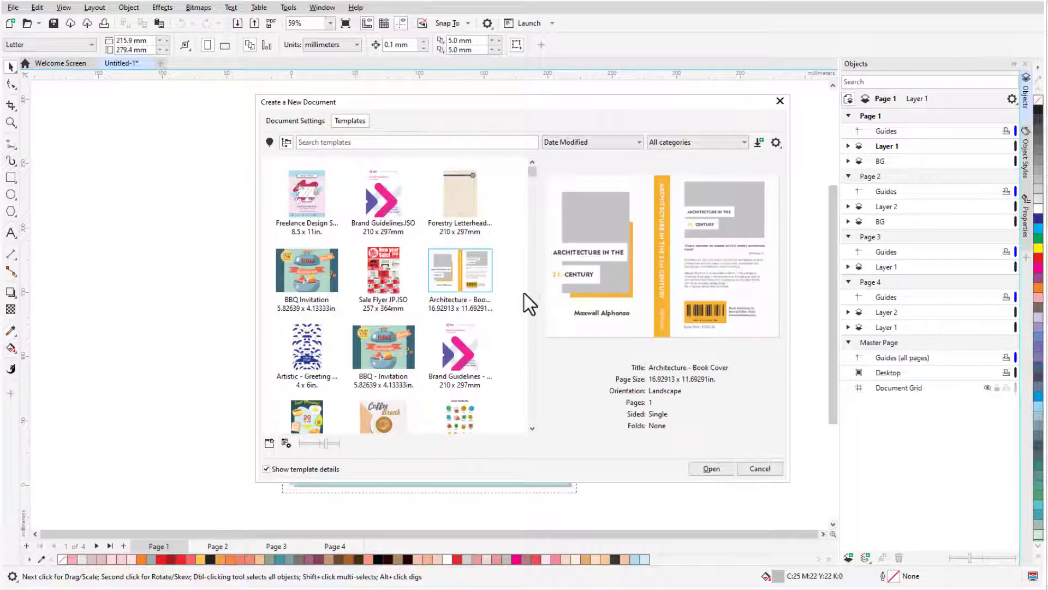
Check Architecture - Book Cover's properties, then show the Templates folder in File Explorer
{"action": "left_click", "coordinate": [285, 443]}
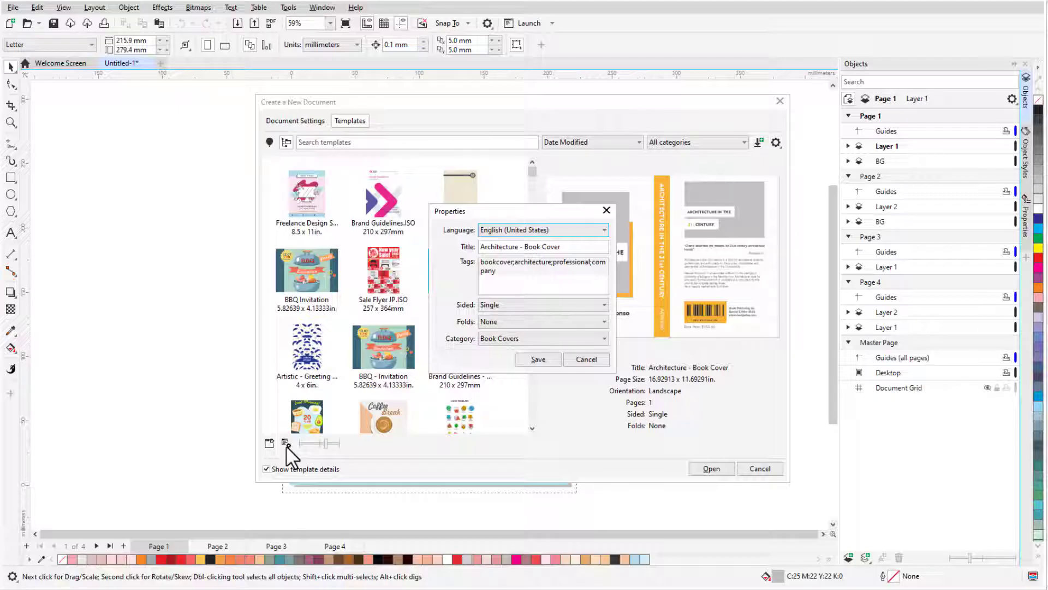
{"action": "key", "text": "Escape"}
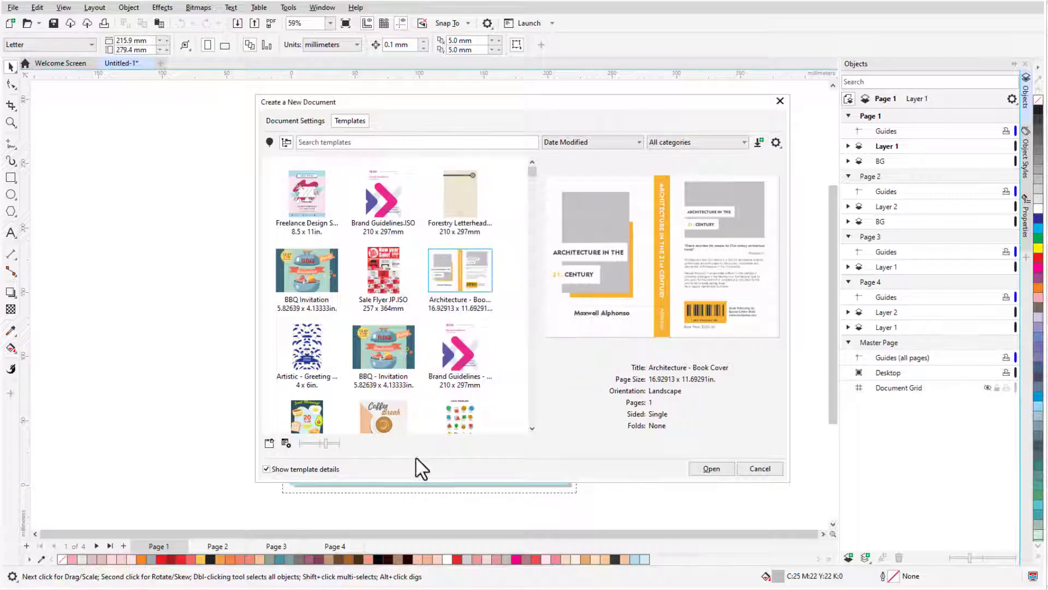
{"action": "left_click", "coordinate": [269, 443]}
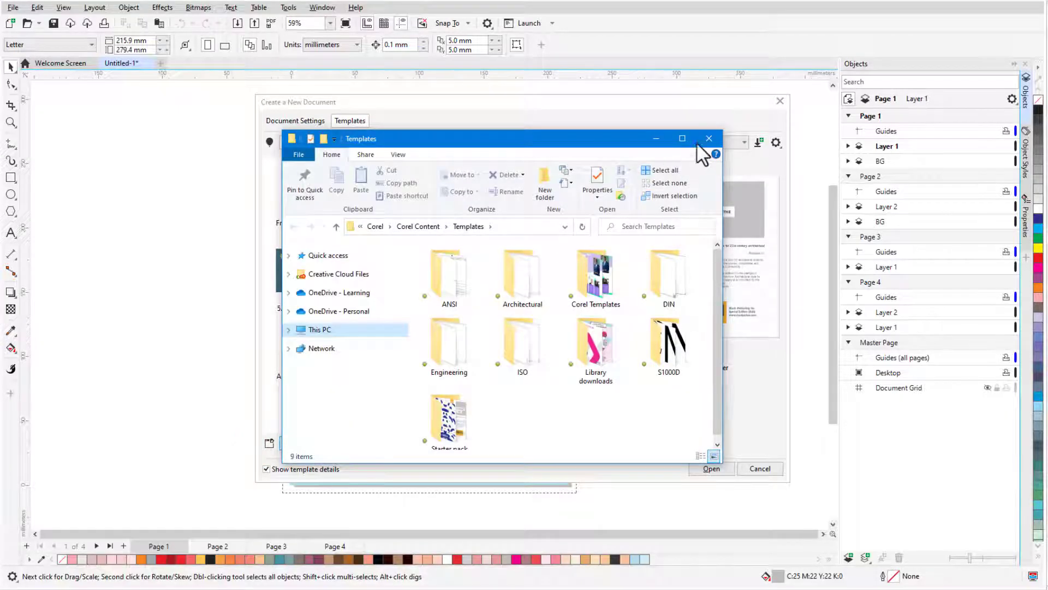
Close File Explorer and mark the Freelance Design template as a favorite
{"action": "left_click", "coordinate": [708, 138]}
{"action": "right_click", "coordinate": [308, 191]}
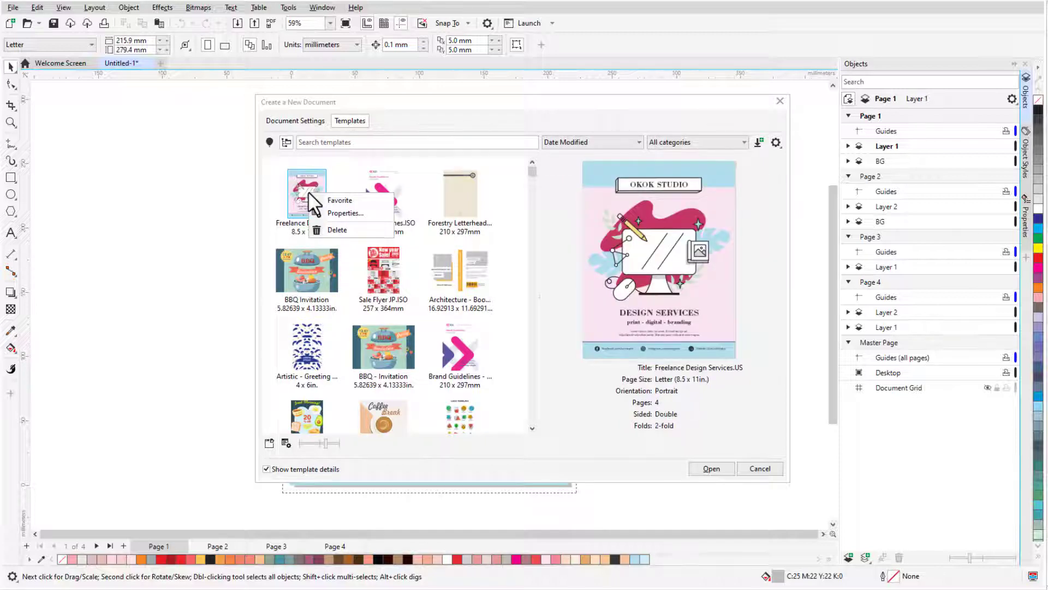
{"action": "left_click", "coordinate": [357, 202]}
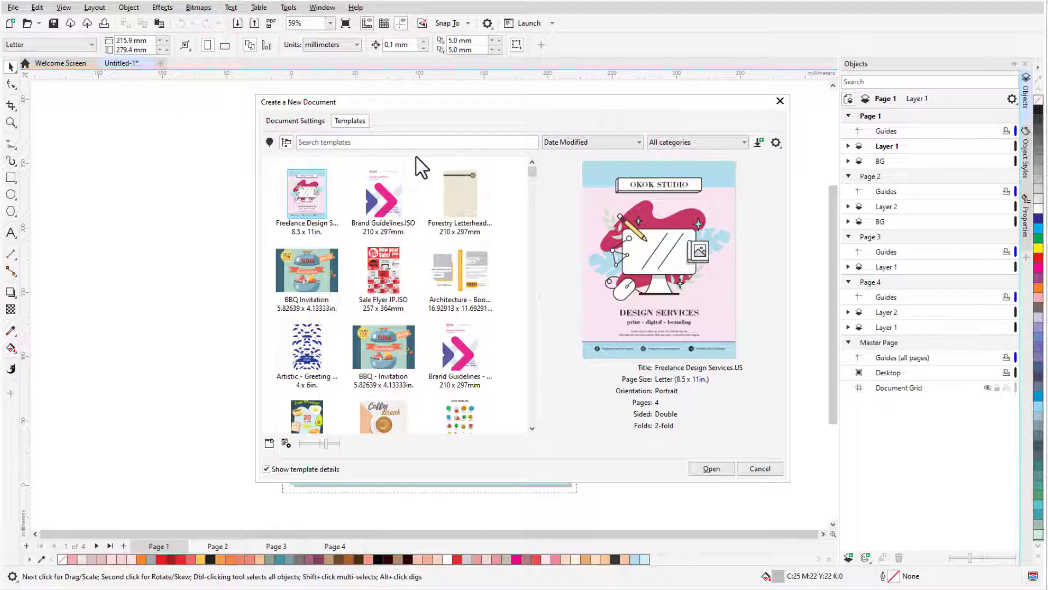
List the Favorites templates, then switch the list to Recent
{"action": "left_click", "coordinate": [627, 141]}
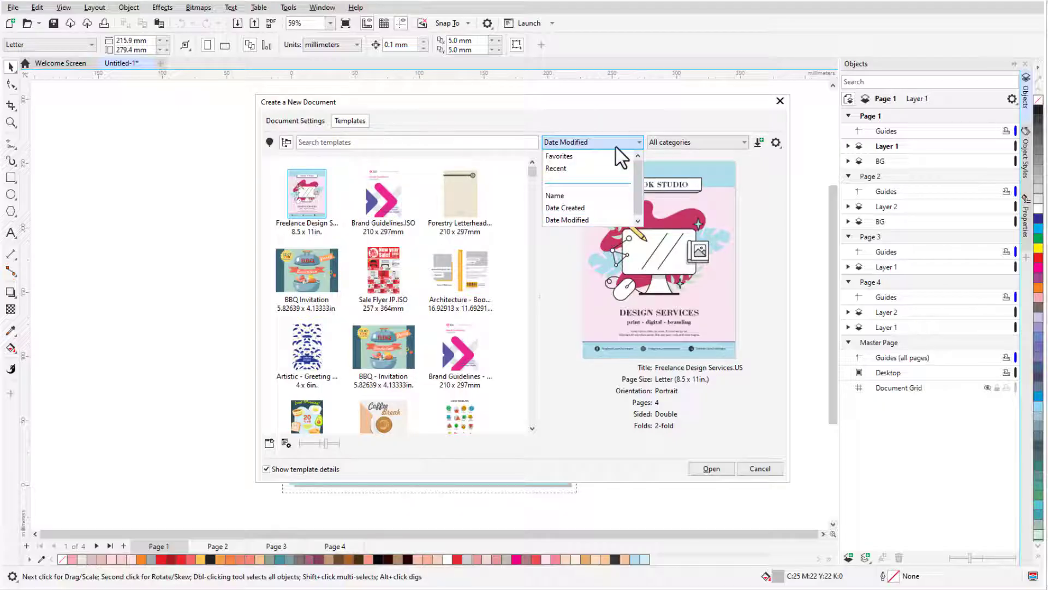
{"action": "left_click", "coordinate": [597, 157]}
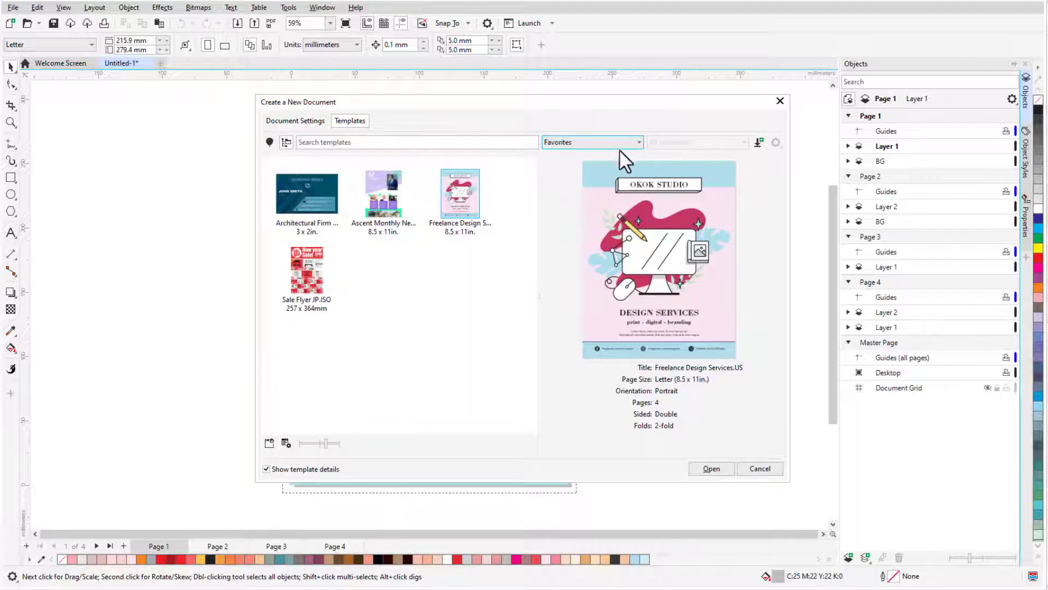
{"action": "left_click", "coordinate": [637, 140]}
{"action": "left_click", "coordinate": [607, 166]}
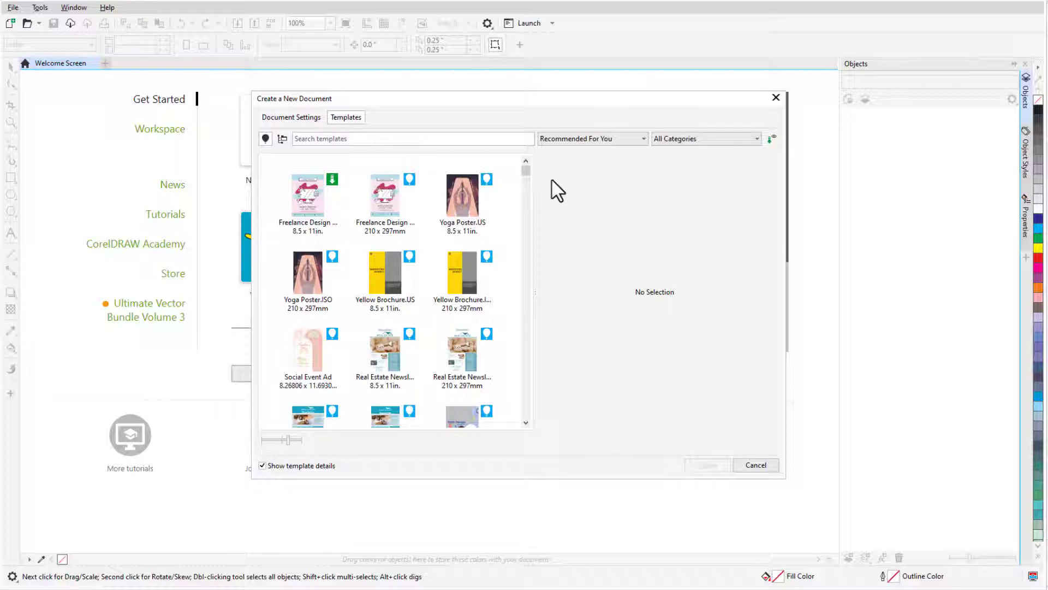
Filter to Brochures, scroll to Newsletter Corporate.US, and double-click it to create the document
{"action": "left_click", "coordinate": [759, 139]}
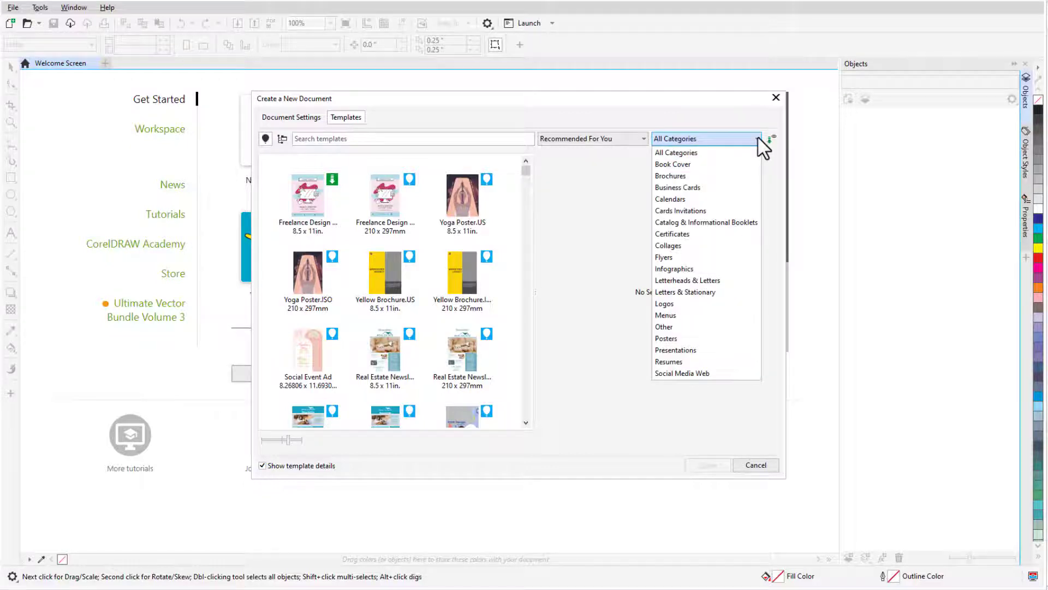
{"action": "left_click", "coordinate": [744, 176]}
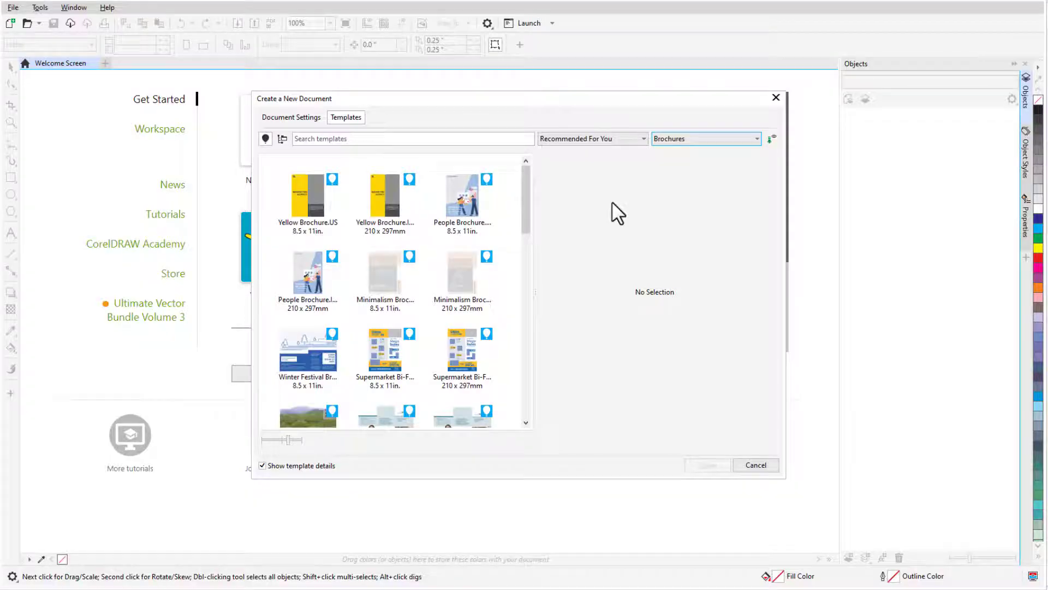
{"action": "left_click_drag", "start_coordinate": [525, 193], "coordinate": [529, 274]}
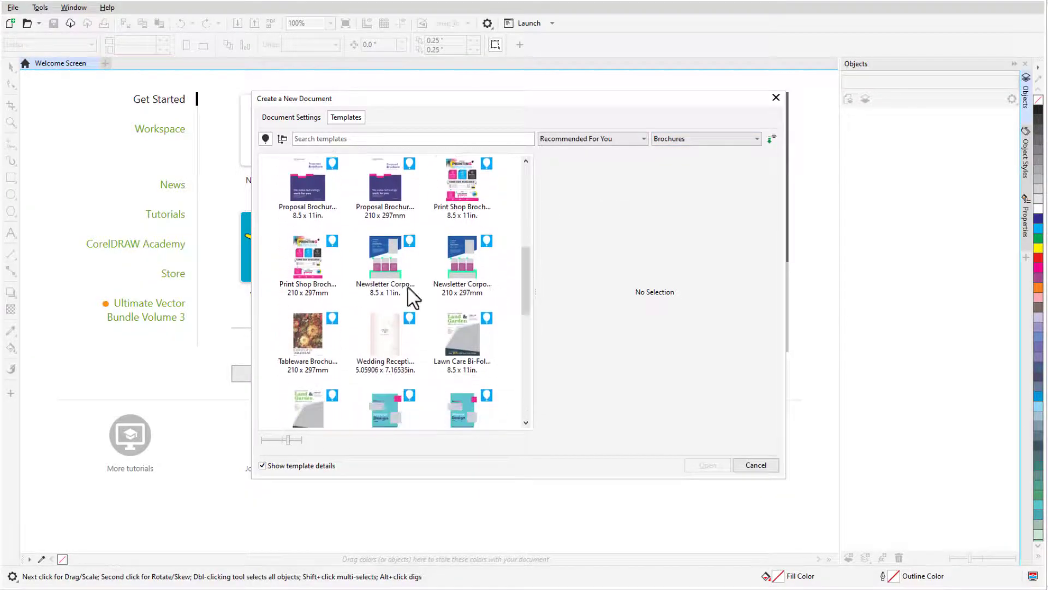
{"action": "left_click", "coordinate": [393, 270]}
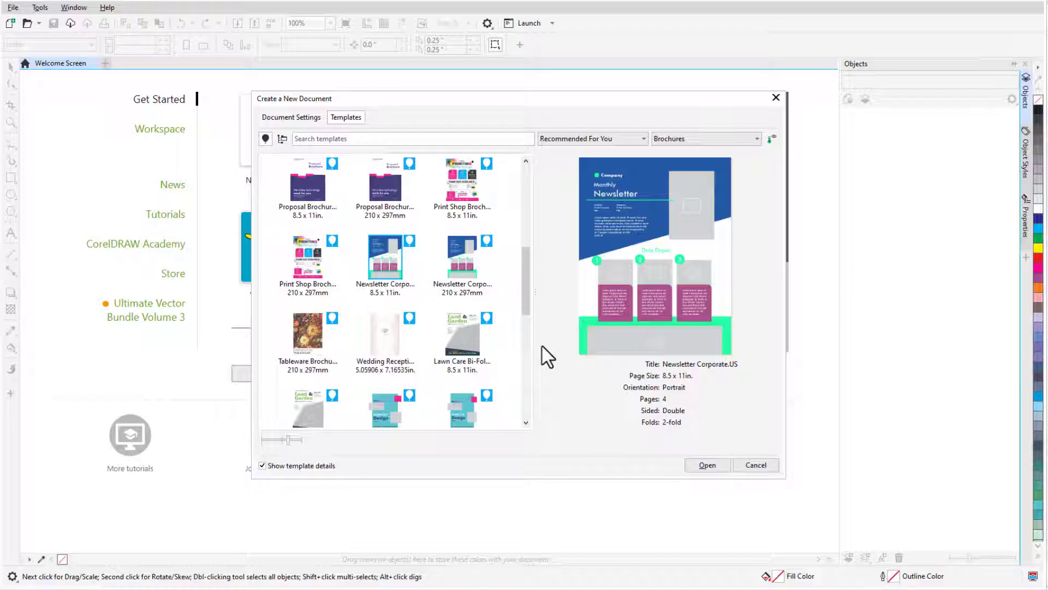
{"action": "double_click", "coordinate": [391, 261]}
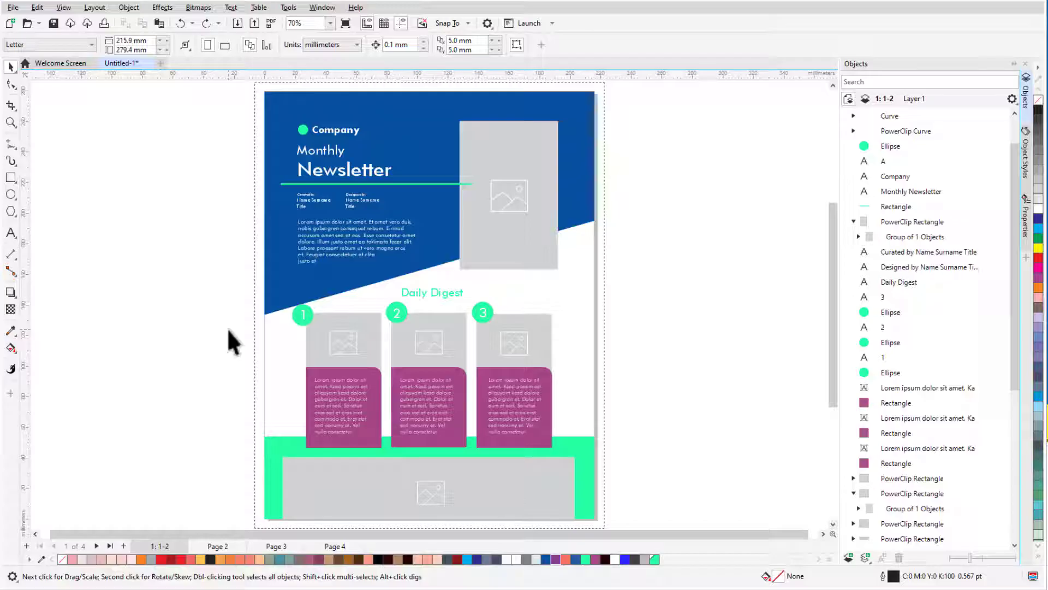
Fill the blue background shape lavender and delete the Company label and its green dot
{"action": "left_click", "coordinate": [402, 141]}
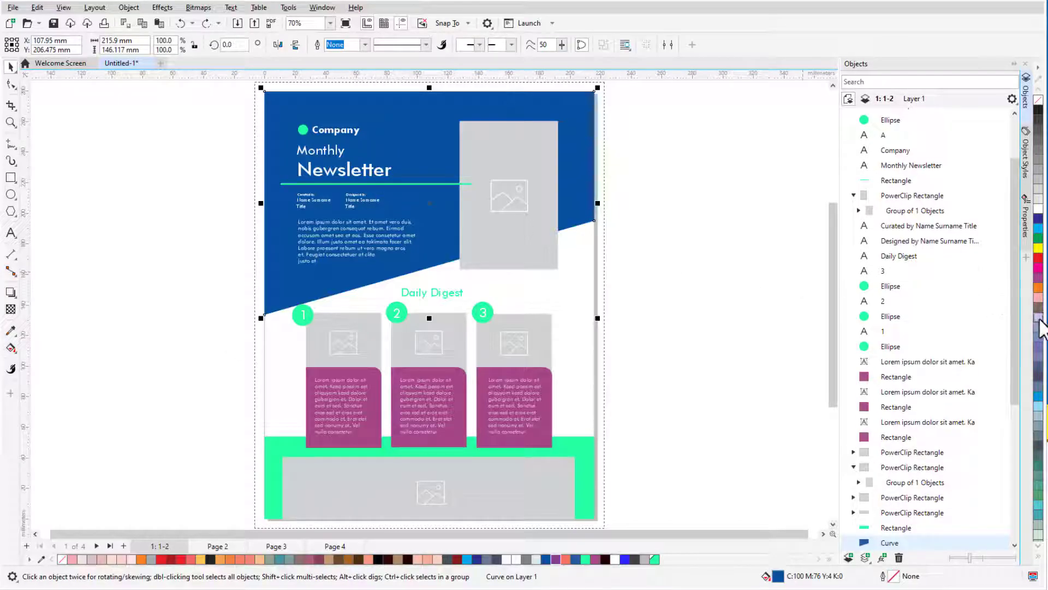
{"action": "left_click", "coordinate": [1038, 322]}
{"action": "left_click", "coordinate": [330, 128]}
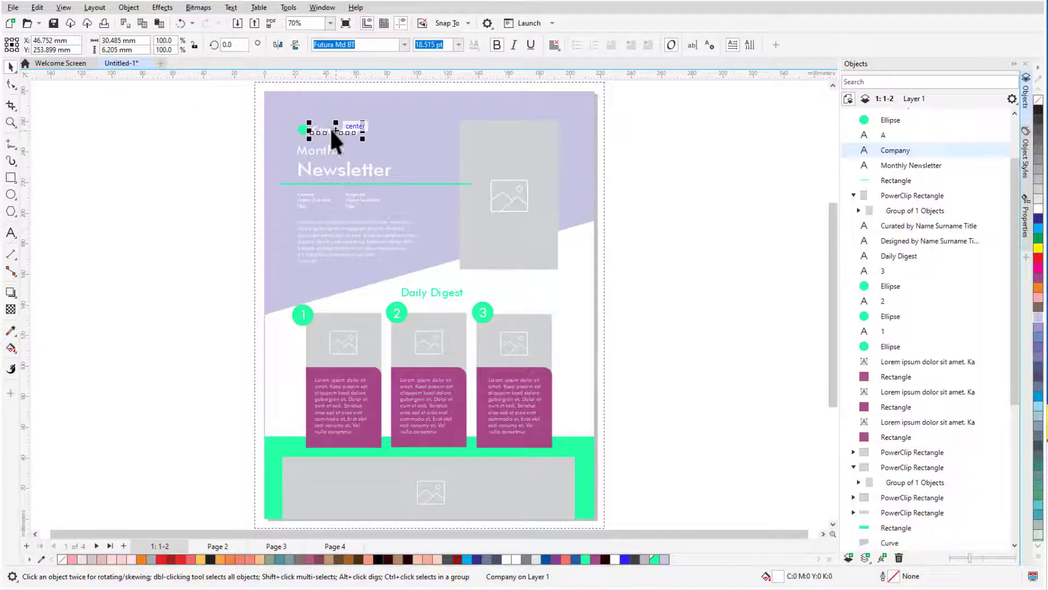
{"action": "key", "text": "Delete"}
{"action": "left_click", "coordinate": [300, 129]}
{"action": "key", "text": "Delete"}
Import the ascent-light.png logo and place it at the page's top-left
{"action": "left_click", "coordinate": [12, 7]}
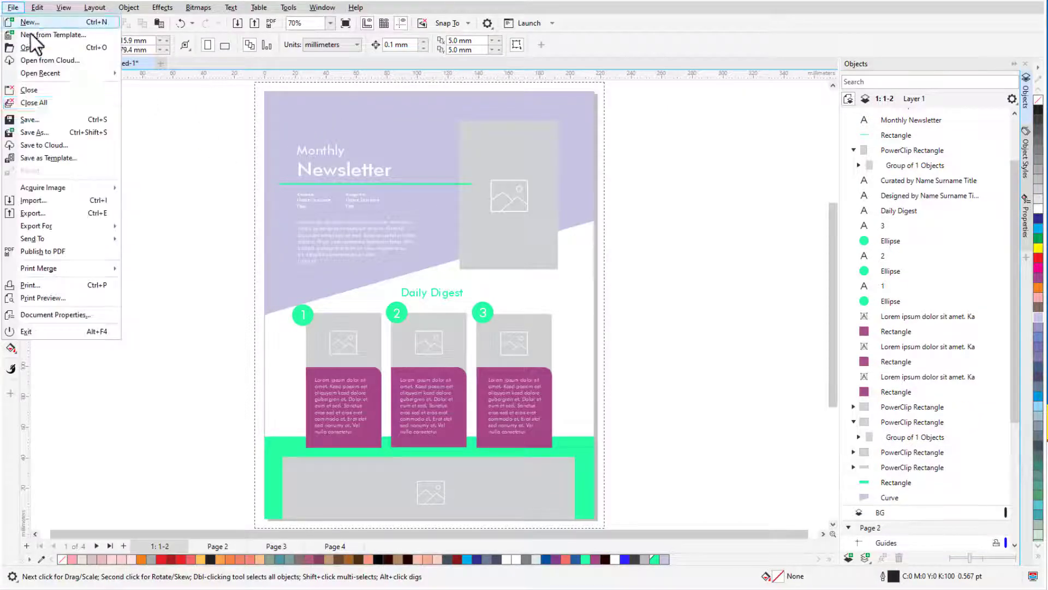
{"action": "left_click", "coordinate": [71, 206]}
{"action": "left_click", "coordinate": [641, 215]}
{"action": "left_click", "coordinate": [708, 416]}
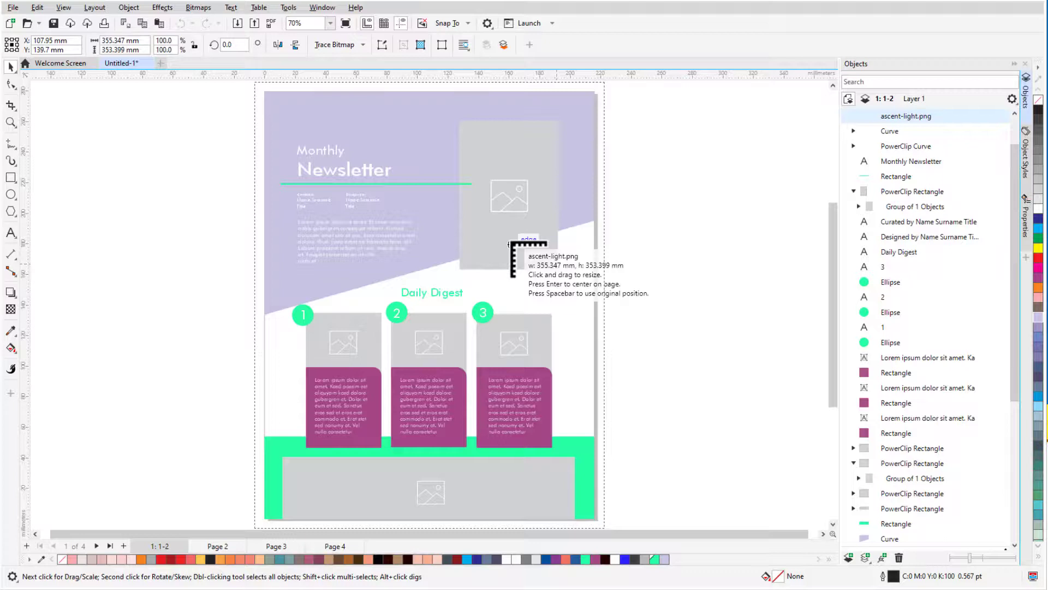
{"action": "left_click", "coordinate": [290, 92]}
{"action": "left_click_drag", "start_coordinate": [314, 111], "coordinate": [322, 112]}
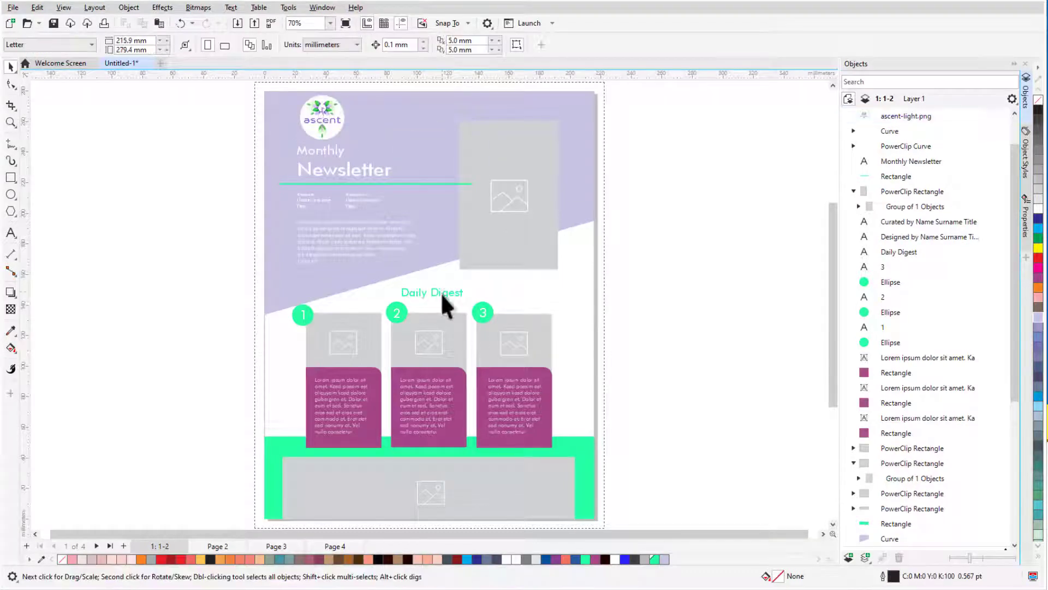
Retitle the Daily Digest heading to 'Highlights this Month' and keep it centred
{"action": "double_click", "coordinate": [441, 293]}
{"action": "key", "text": "ctrl+a"}
{"action": "type", "text": "Hi"}
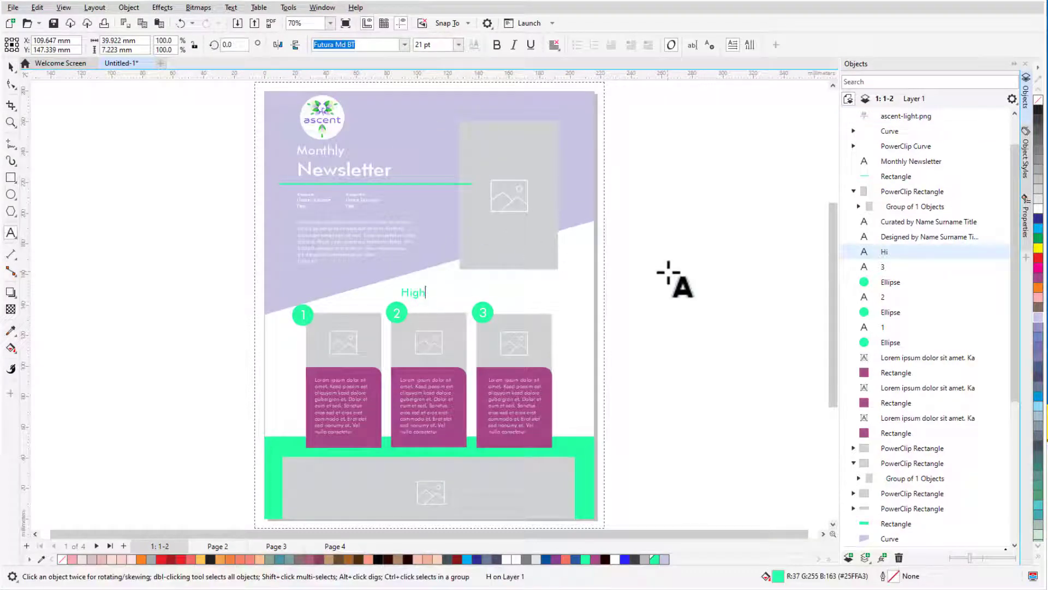
{"action": "type", "text": "ghlights this Month"}
{"action": "key", "text": "Escape"}
{"action": "left_click_drag", "start_coordinate": [456, 290], "coordinate": [428, 290]}
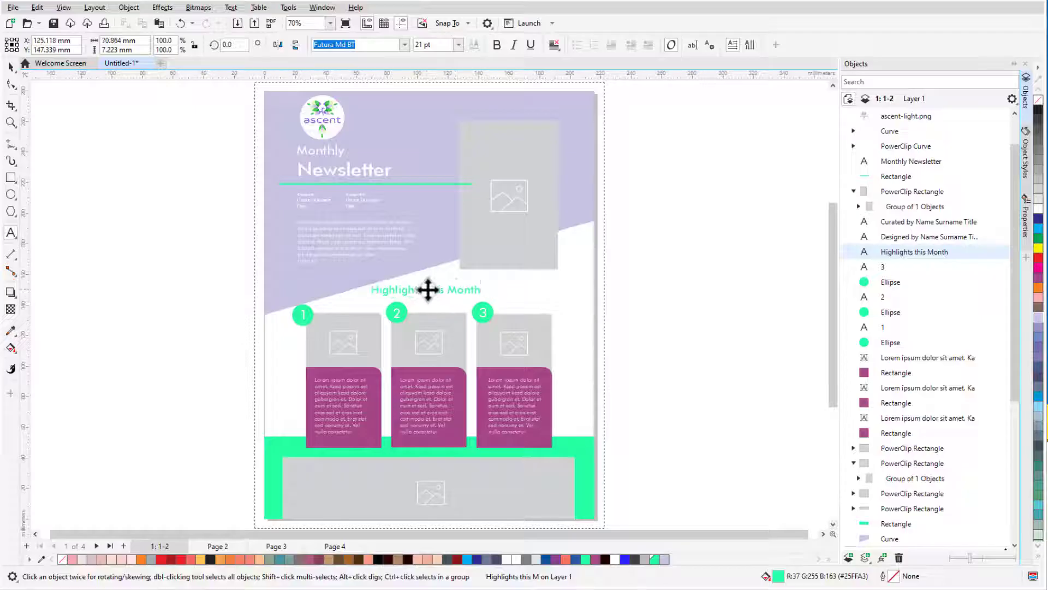
{"action": "key", "text": "Escape"}
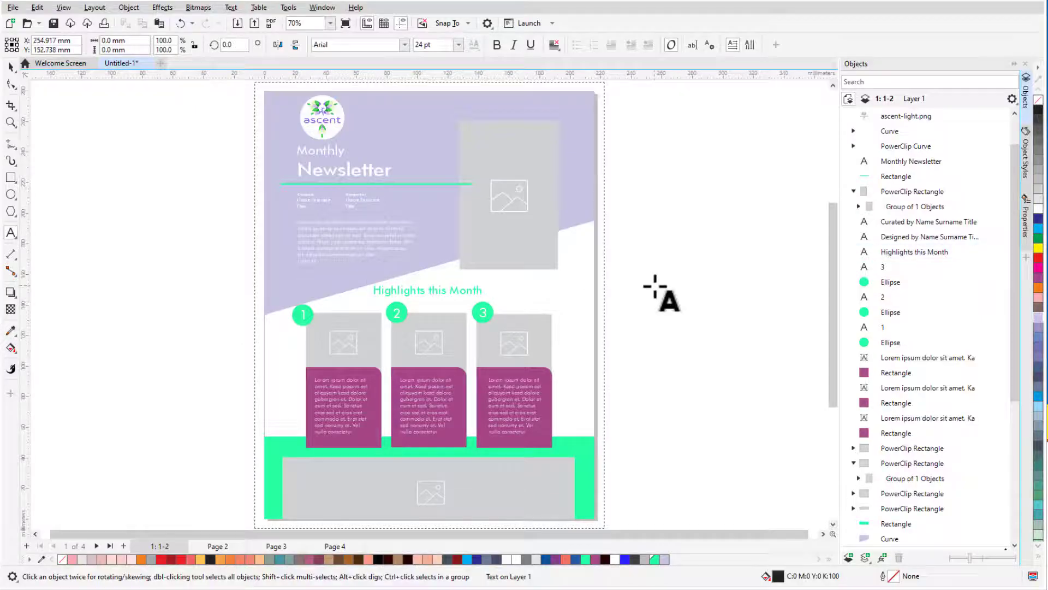
{"action": "key", "text": "space"}
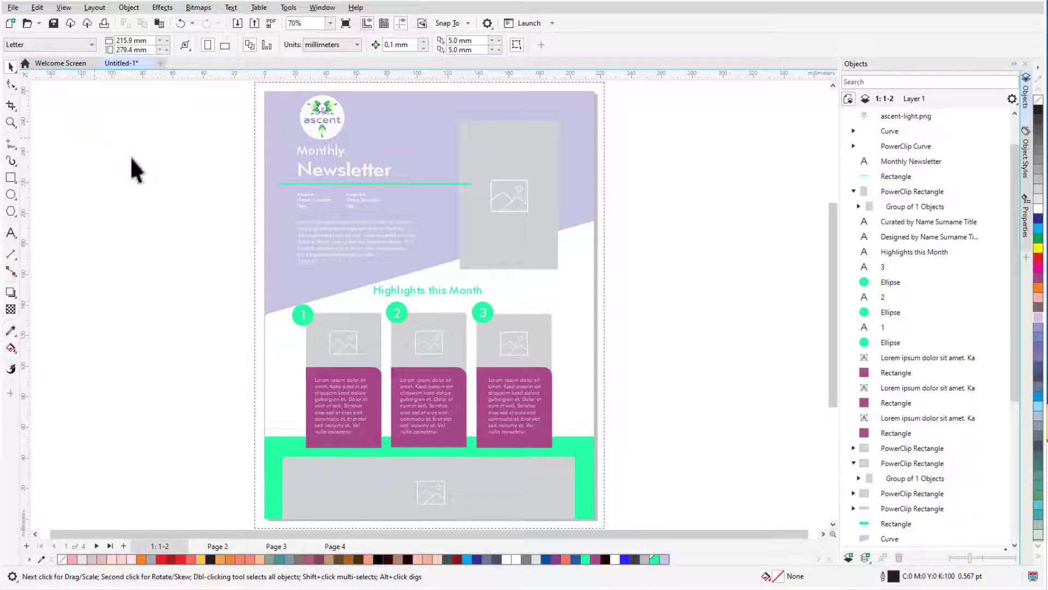
Save as template 'Ascent Newsletter.cdrt' inside Templates > Corel Templates
{"action": "left_click", "coordinate": [12, 7]}
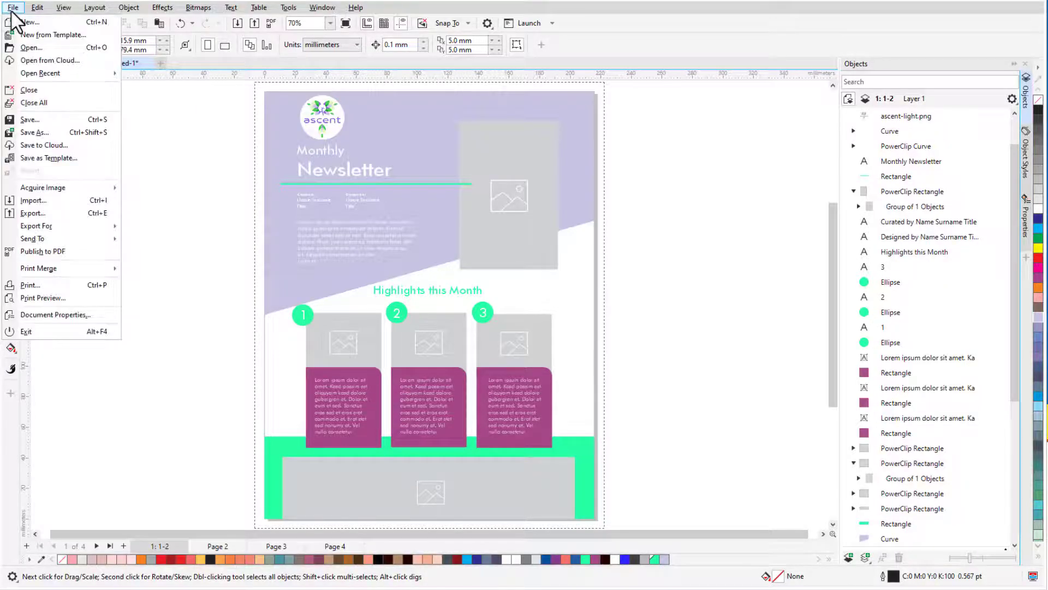
{"action": "left_click", "coordinate": [87, 158]}
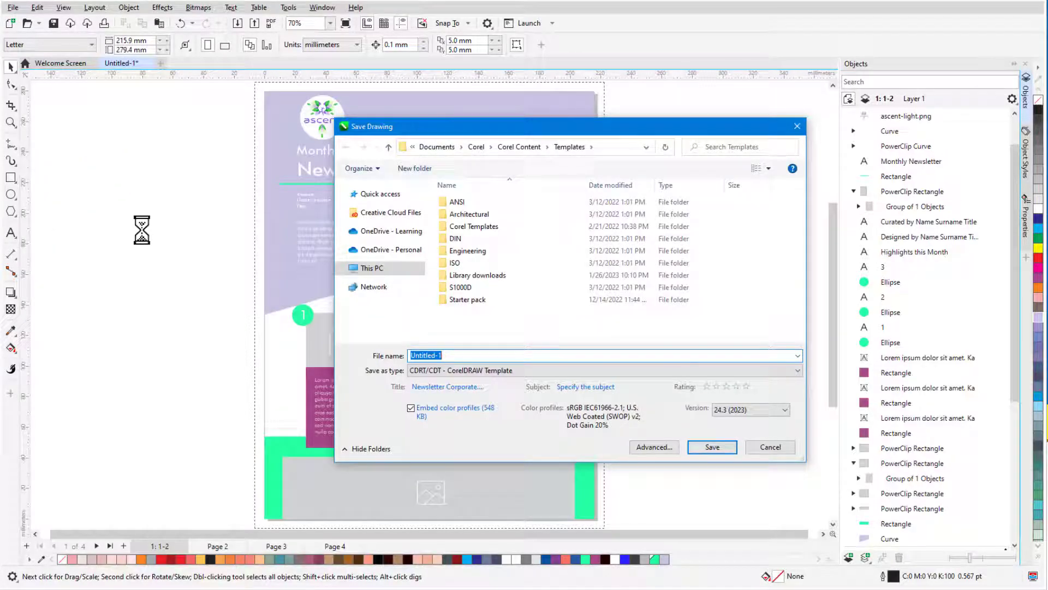
{"action": "double_click", "coordinate": [481, 275]}
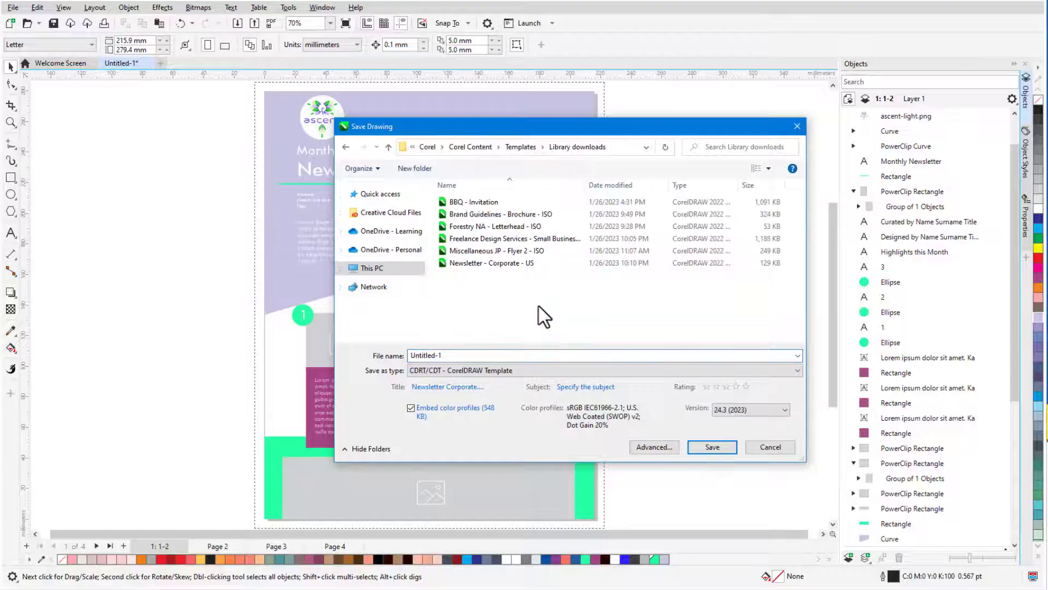
{"action": "left_click", "coordinate": [520, 147]}
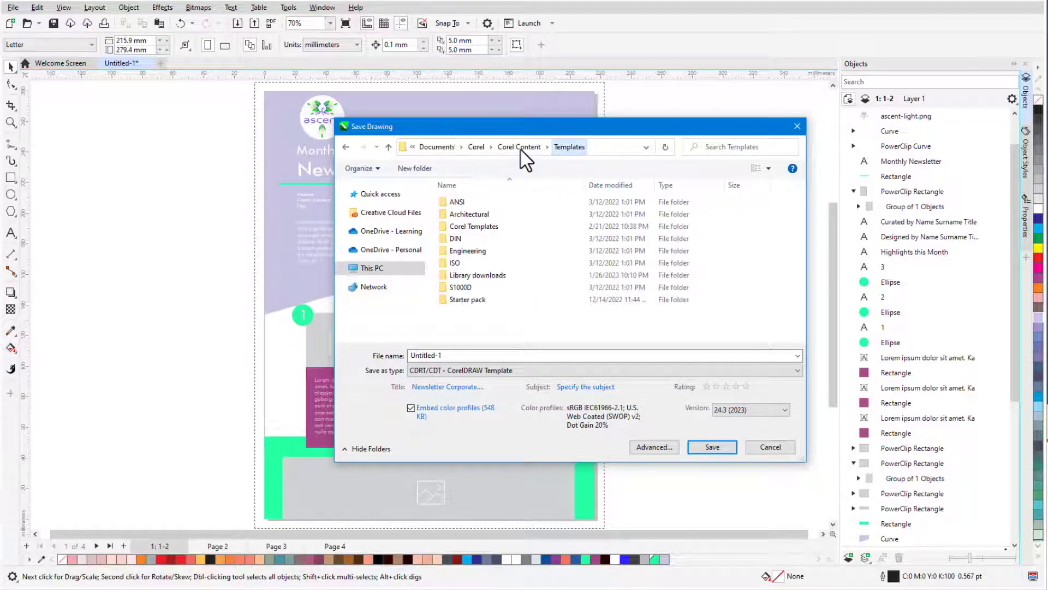
{"action": "double_click", "coordinate": [497, 227]}
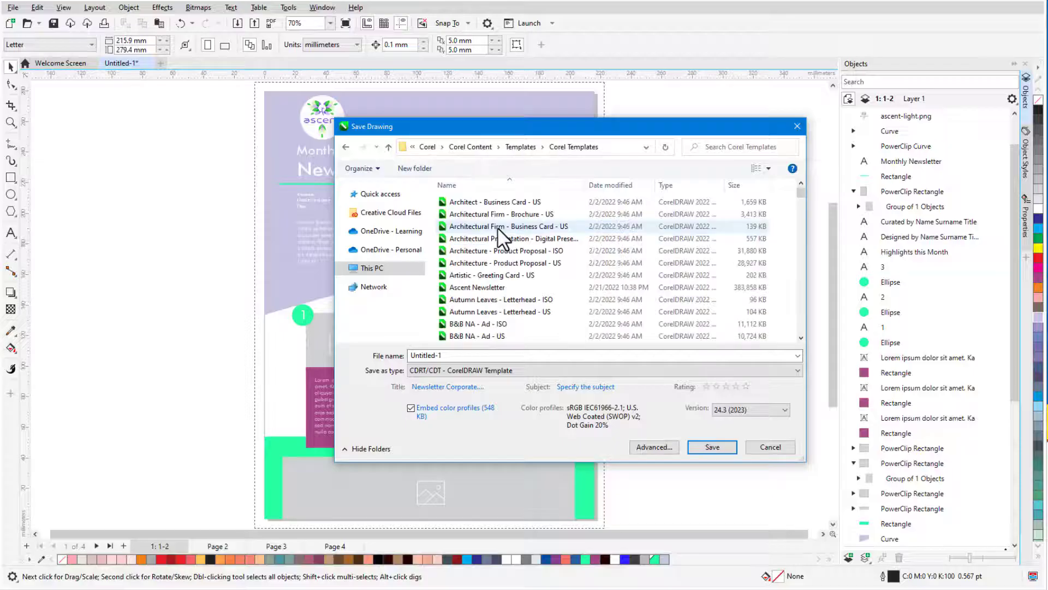
{"action": "double_click", "coordinate": [524, 358]}
{"action": "type", "text": "Ascent Newsletter.cdrt"}
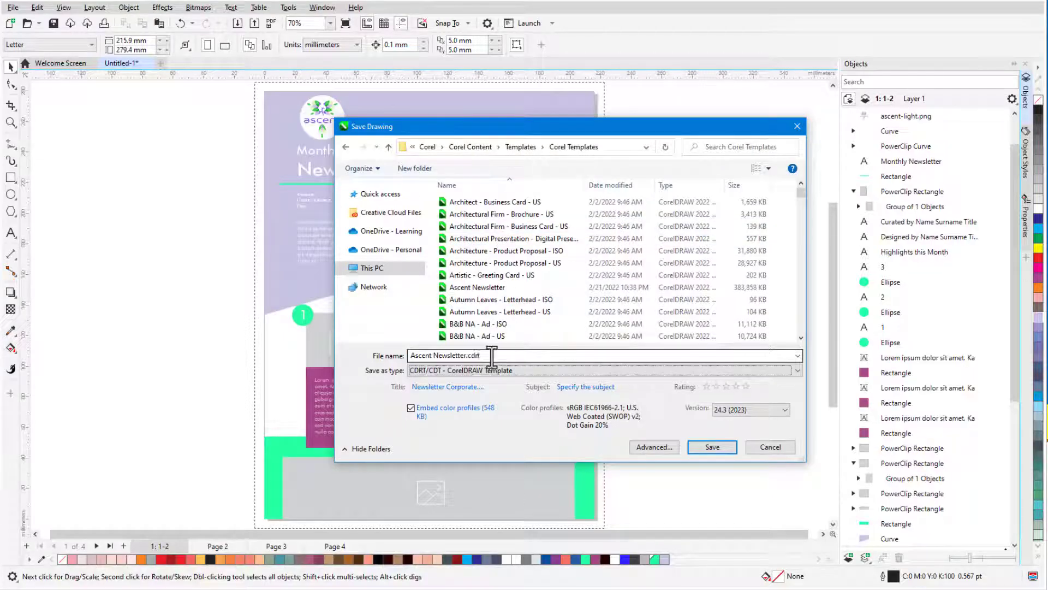
{"action": "left_click", "coordinate": [709, 447]}
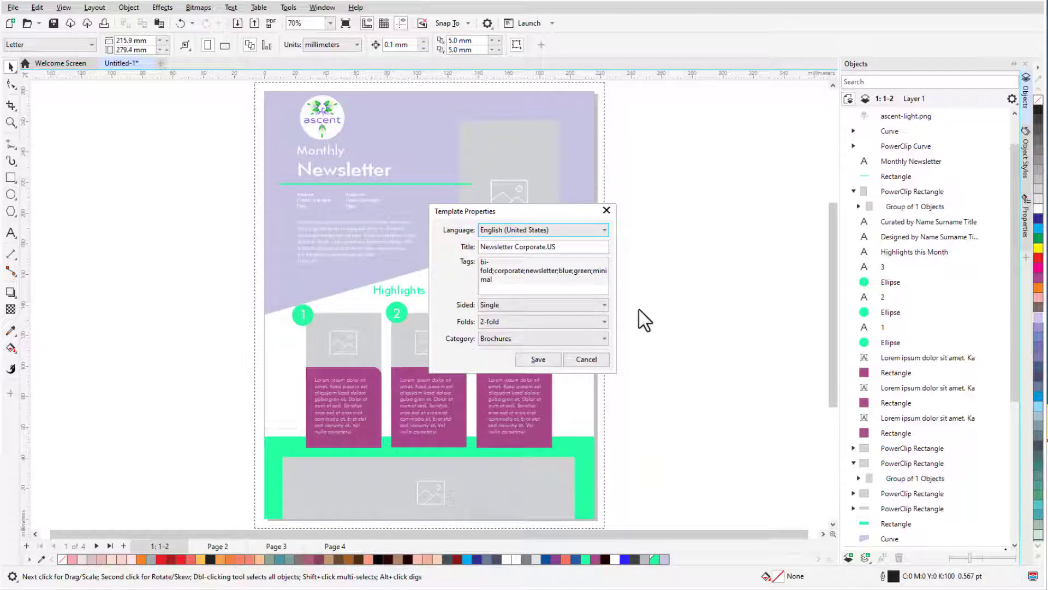
Title the template 'Ascent Newsletter' and add the tags ';ascent;monthly'
{"action": "triple_click", "coordinate": [577, 247]}
{"action": "type", "text": "Ascent Newsletter"}
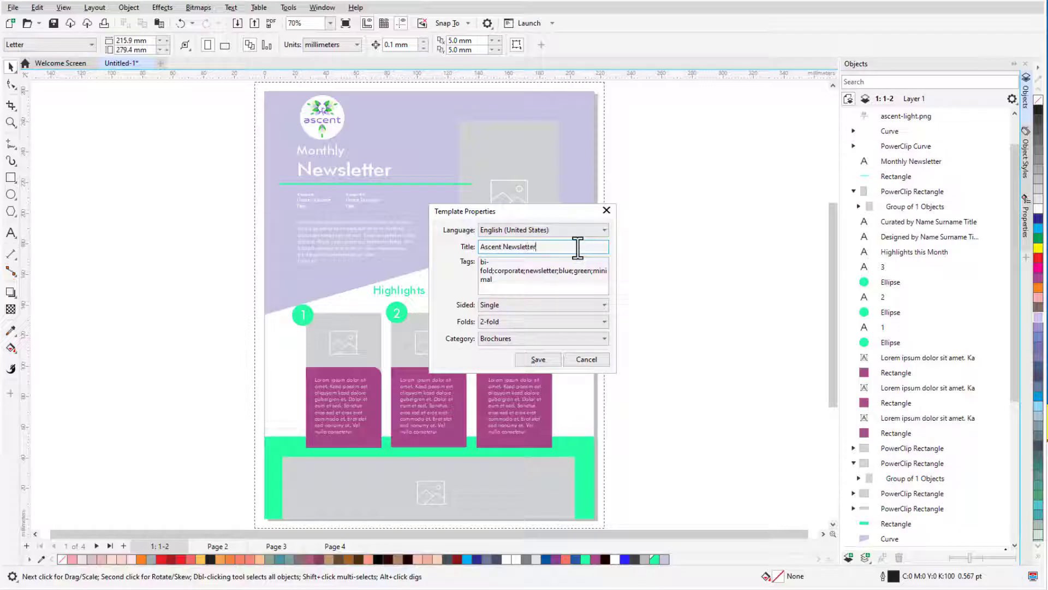
{"action": "key", "text": "Tab"}
{"action": "type", "text": ";ascent;"}
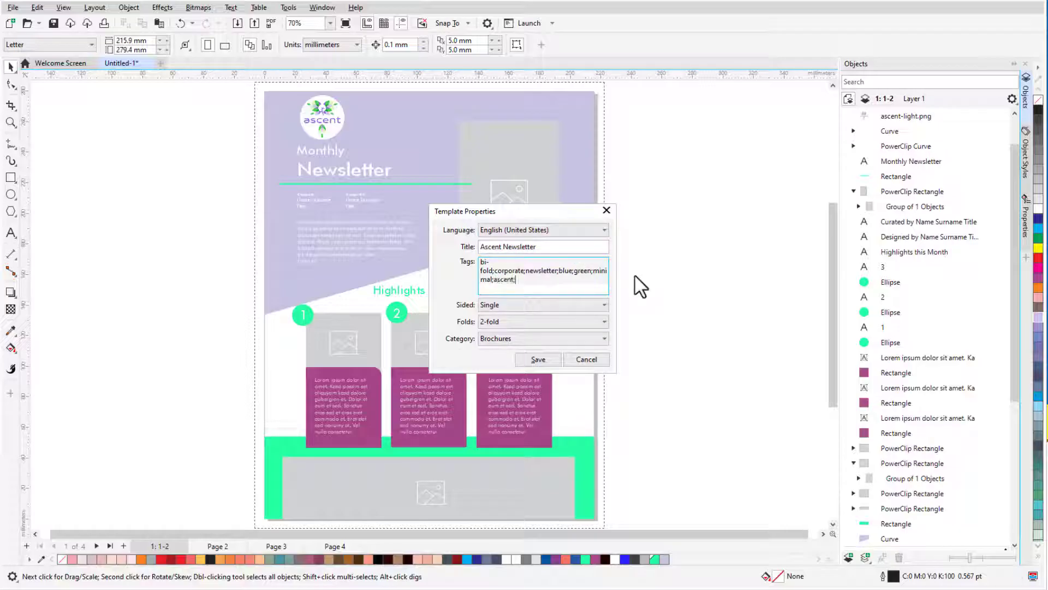
{"action": "type", "text": "monthly"}
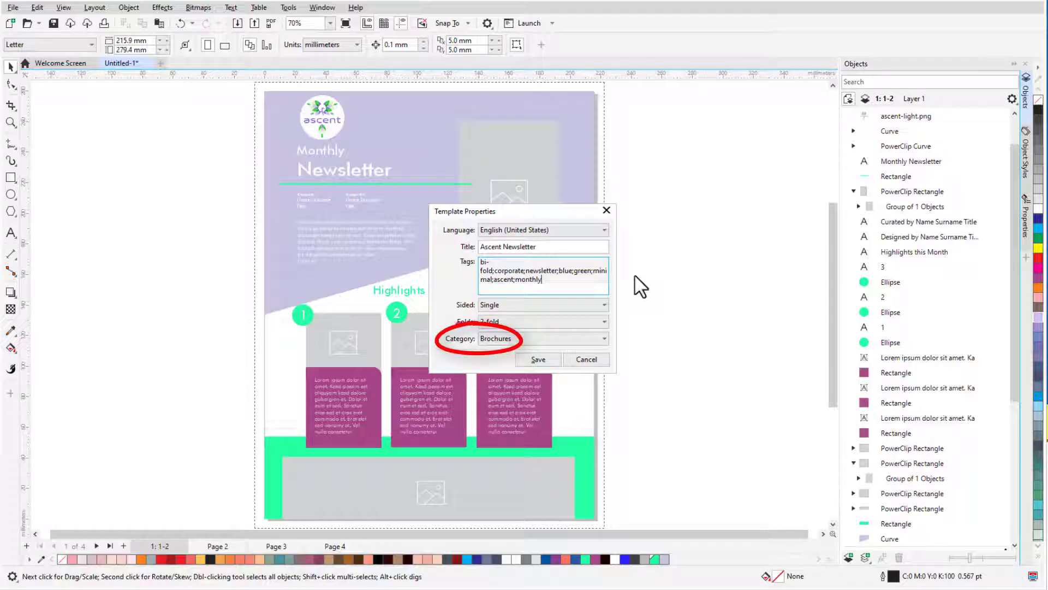
{"action": "key", "text": "Return"}
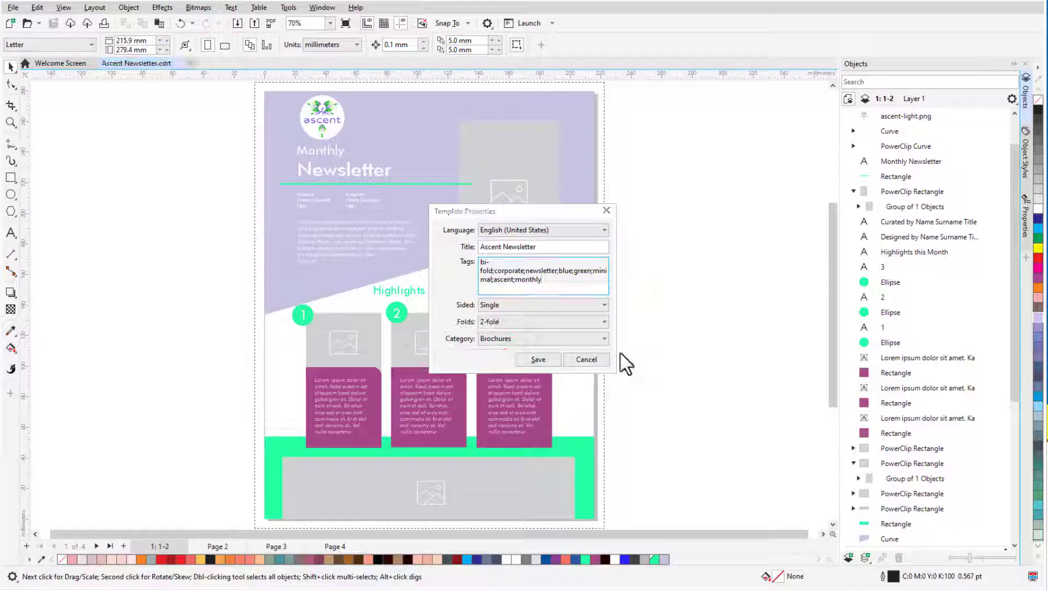
Keep Brochures as the template category and save the template properties
{"action": "left_click", "coordinate": [605, 339]}
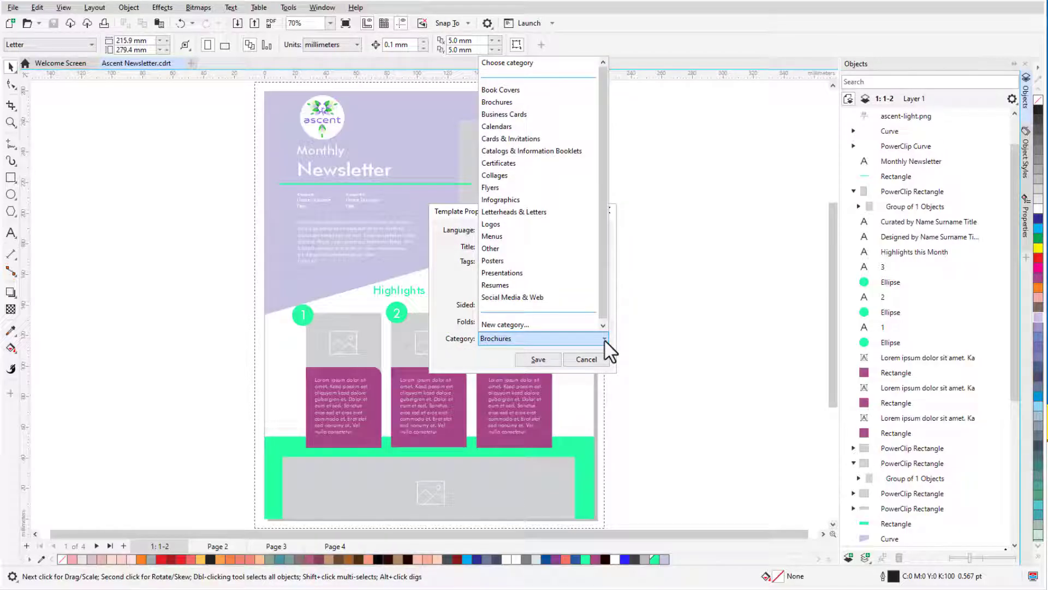
{"action": "left_click", "coordinate": [605, 340]}
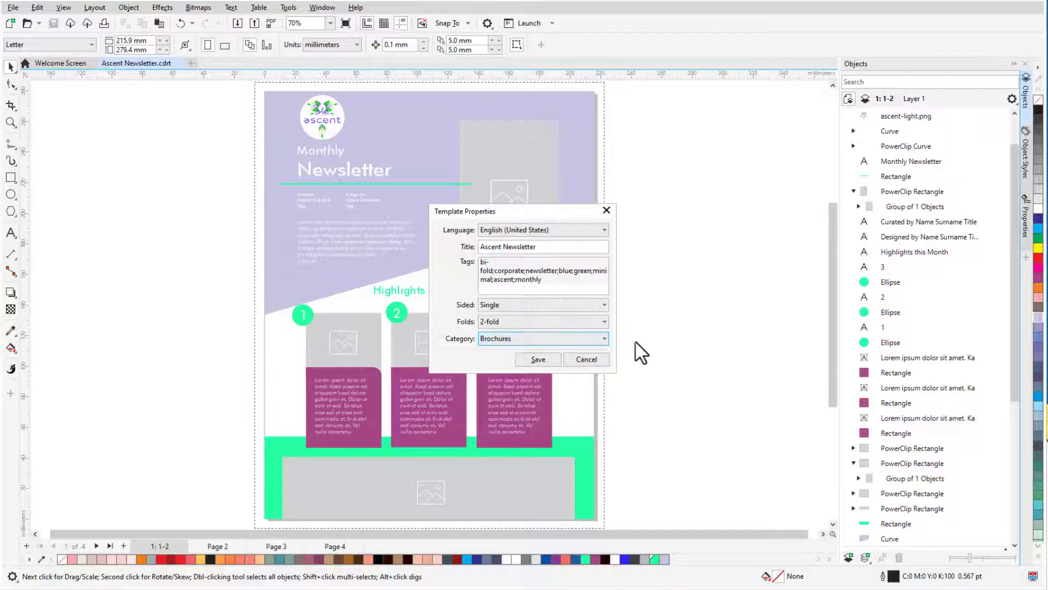
{"action": "left_click", "coordinate": [547, 362]}
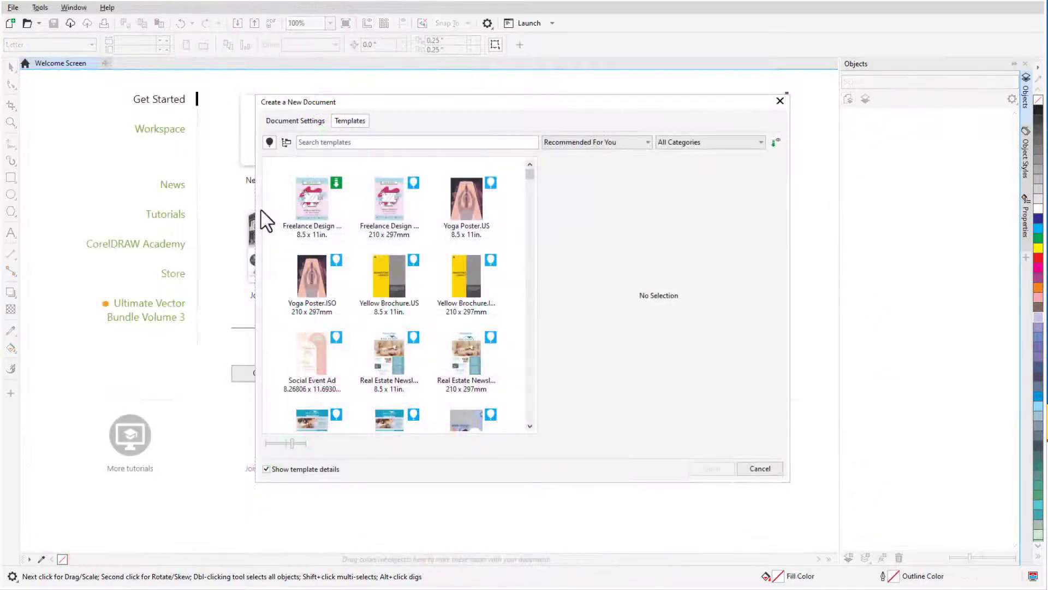
Filter local templates to Brochures and create a new document from Ascent Newsletter
{"action": "left_click", "coordinate": [286, 143]}
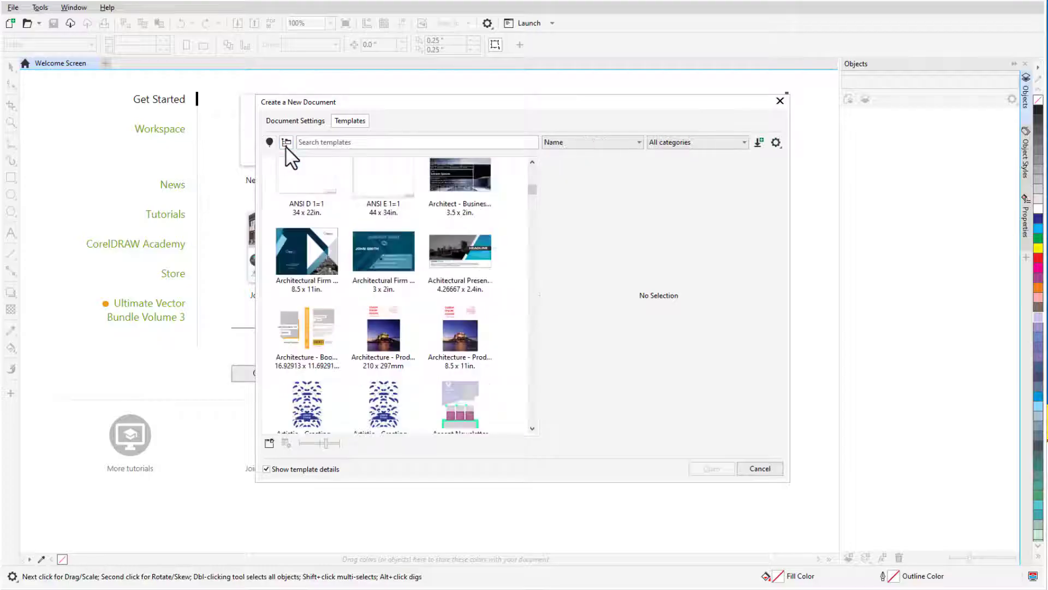
{"action": "left_click", "coordinate": [734, 143]}
{"action": "left_click", "coordinate": [716, 221]}
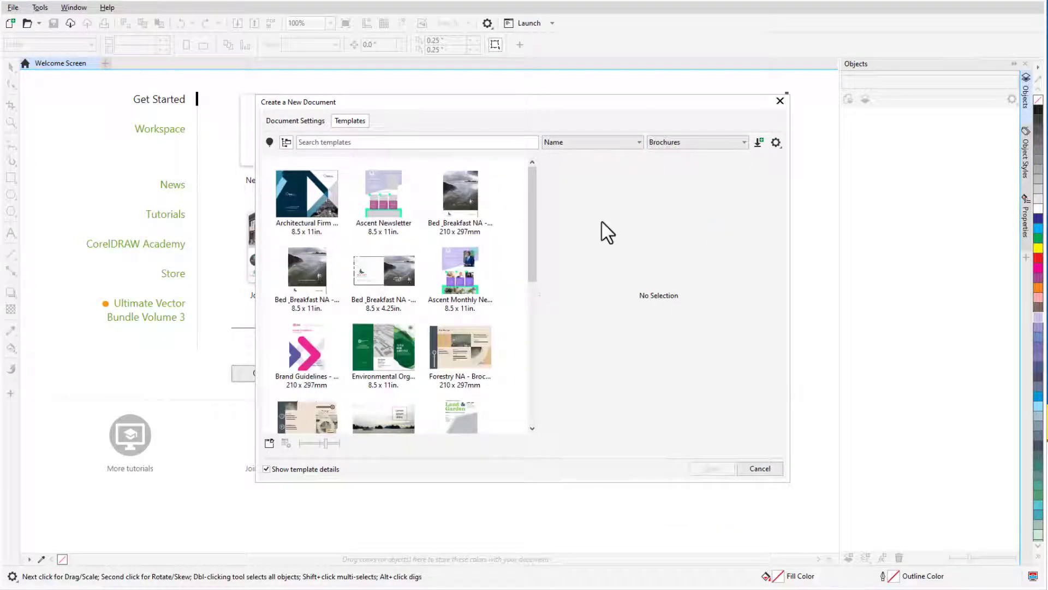
{"action": "left_click", "coordinate": [387, 193]}
{"action": "left_click", "coordinate": [712, 468]}
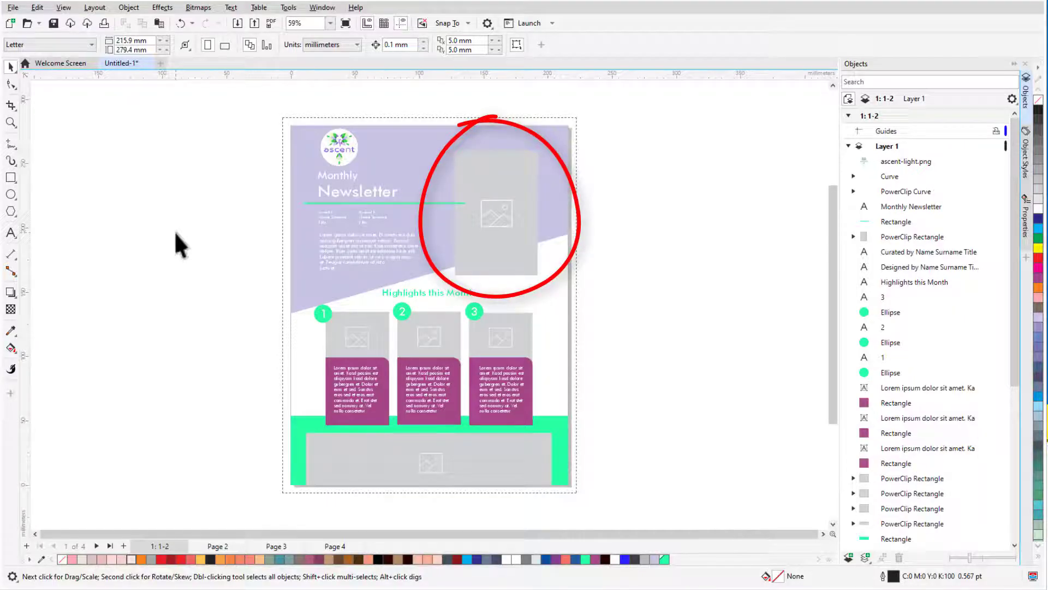
Import the Joe.jpg photo and place it into the top picture frame
{"action": "left_click", "coordinate": [13, 7]}
{"action": "left_click", "coordinate": [79, 200]}
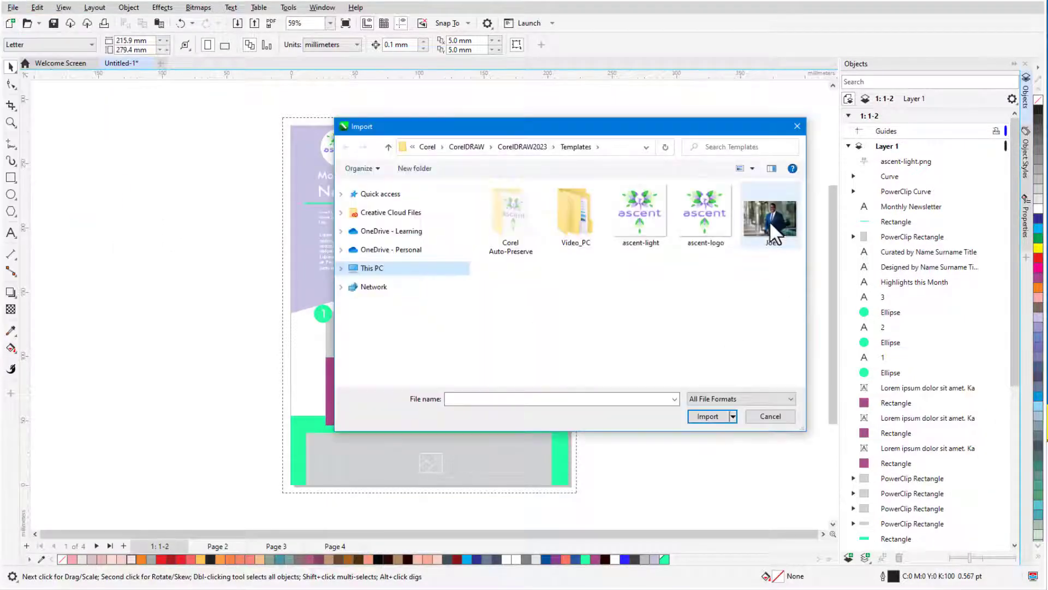
{"action": "double_click", "coordinate": [769, 218]}
{"action": "left_click_drag", "start_coordinate": [580, 139], "coordinate": [777, 270]}
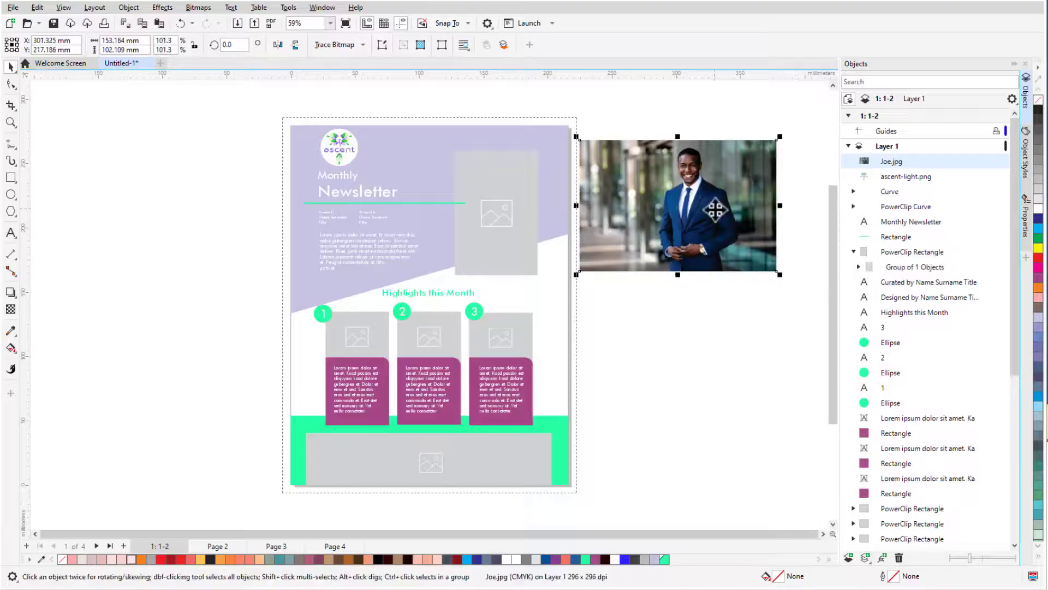
{"action": "left_click_drag", "start_coordinate": [715, 209], "coordinate": [526, 214]}
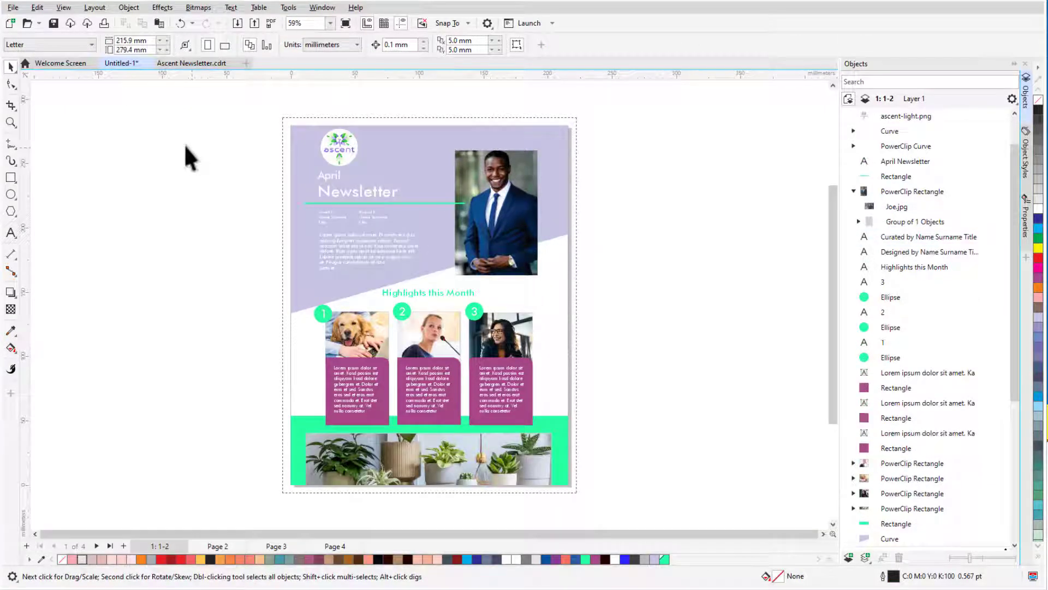
Save the newsletter under a new name, choosing its file format
{"action": "left_click", "coordinate": [13, 8]}
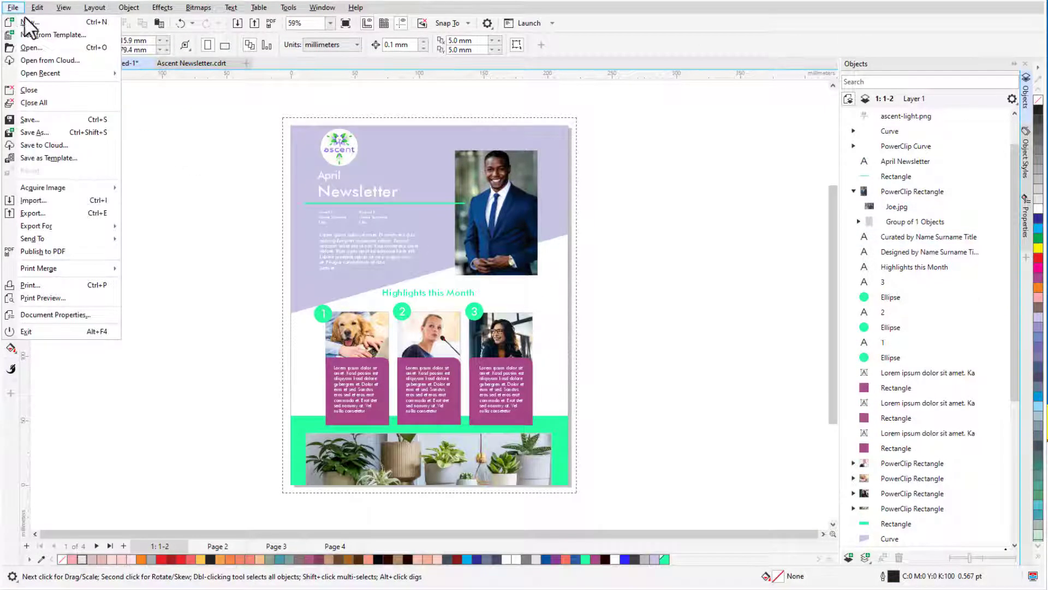
{"action": "left_click", "coordinate": [64, 132]}
{"action": "left_click", "coordinate": [796, 370]}
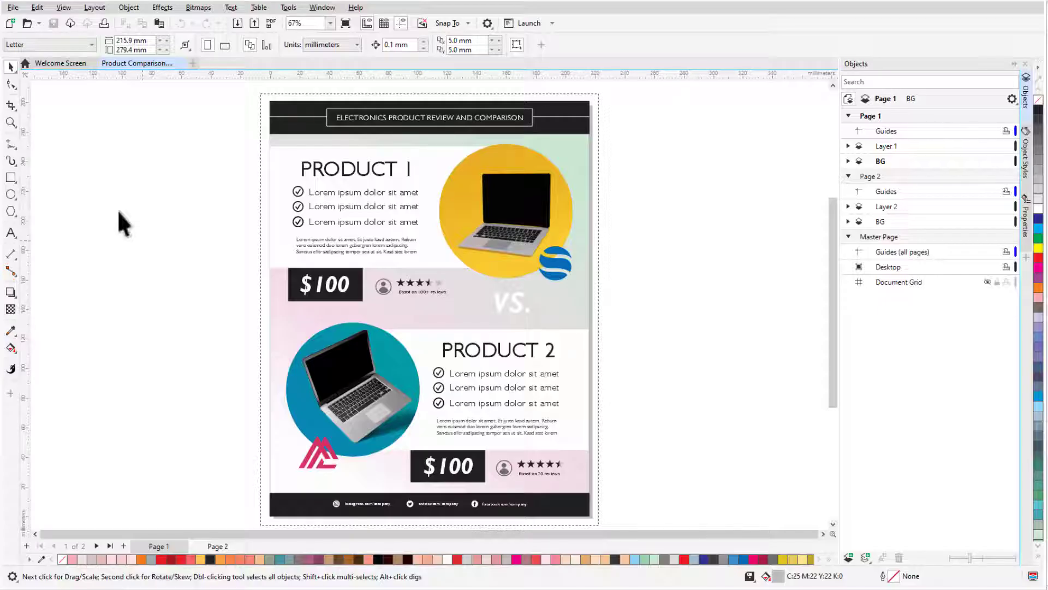
Save Product Comparison as template ReviewTemplate in Documents\Reviews and confirm its properties
{"action": "left_click", "coordinate": [12, 7]}
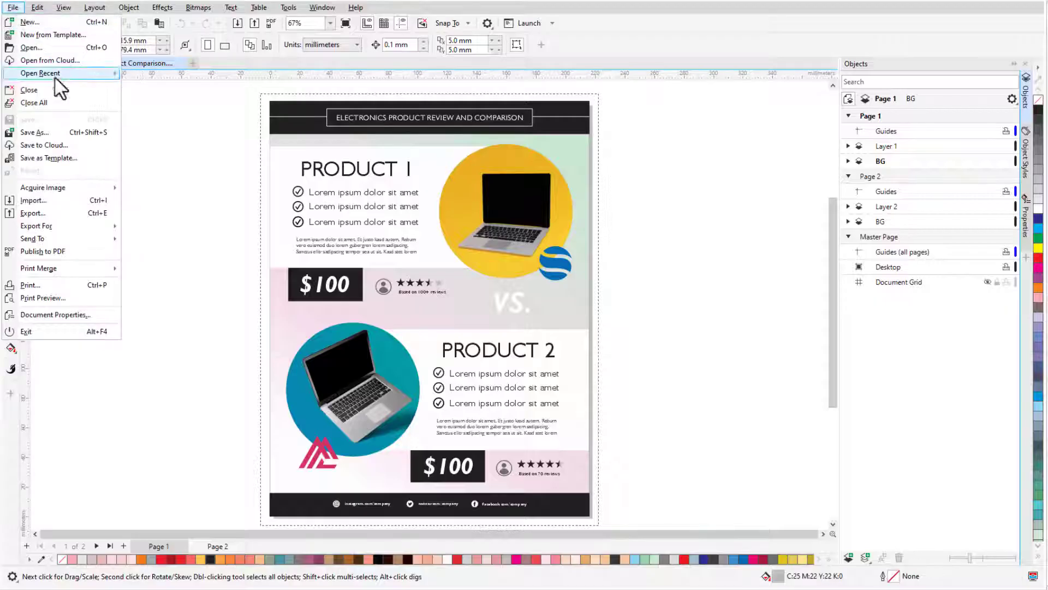
{"action": "left_click", "coordinate": [80, 157]}
{"action": "type", "text": "ReviewTemplate"}
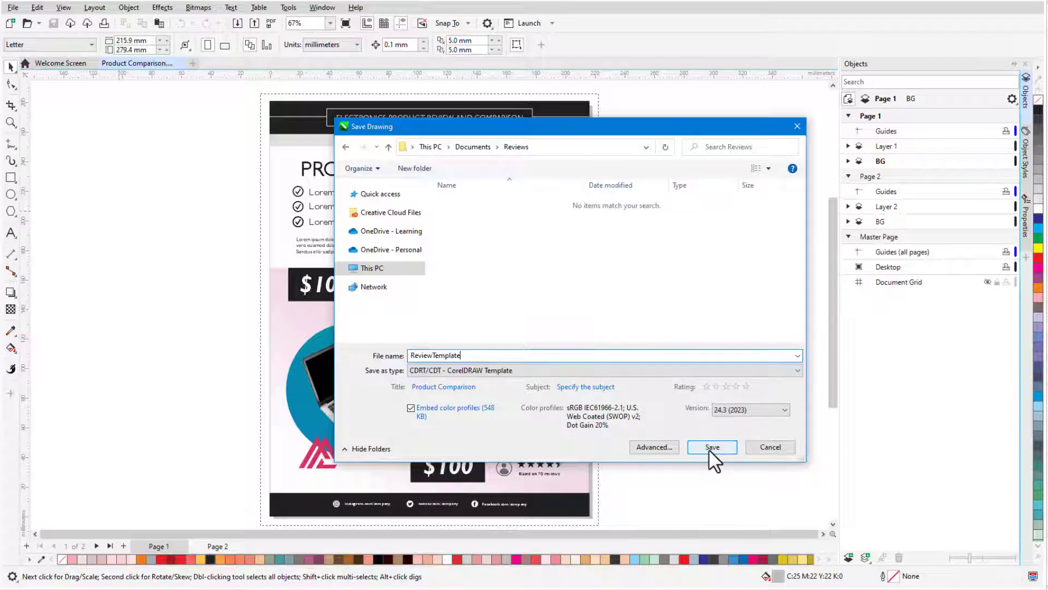
{"action": "left_click", "coordinate": [709, 449]}
{"action": "left_click", "coordinate": [551, 360]}
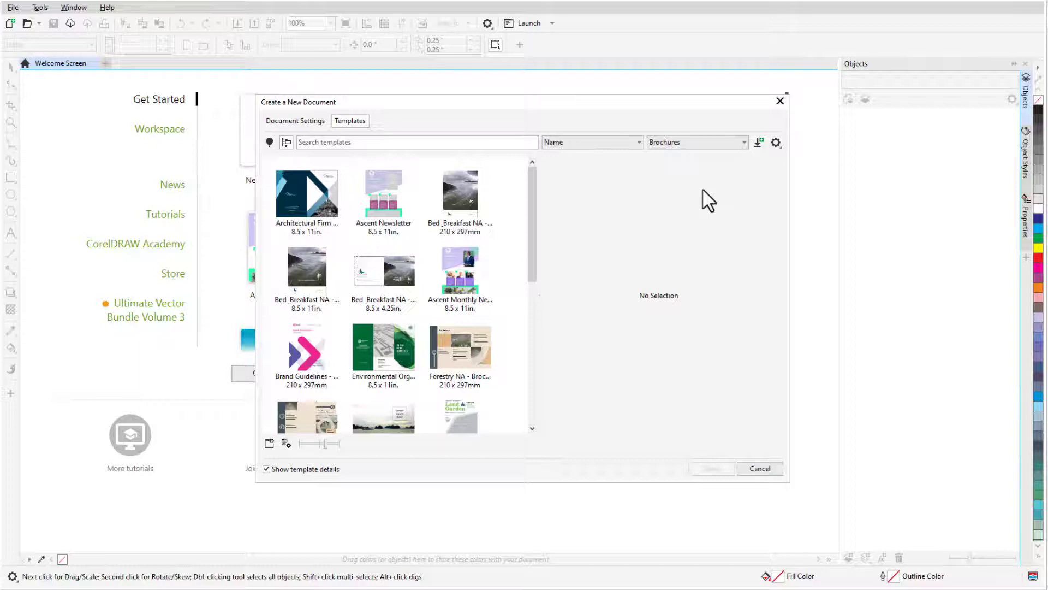
Open the template browser's gear options to reveal the template content sources
{"action": "left_click", "coordinate": [780, 145]}
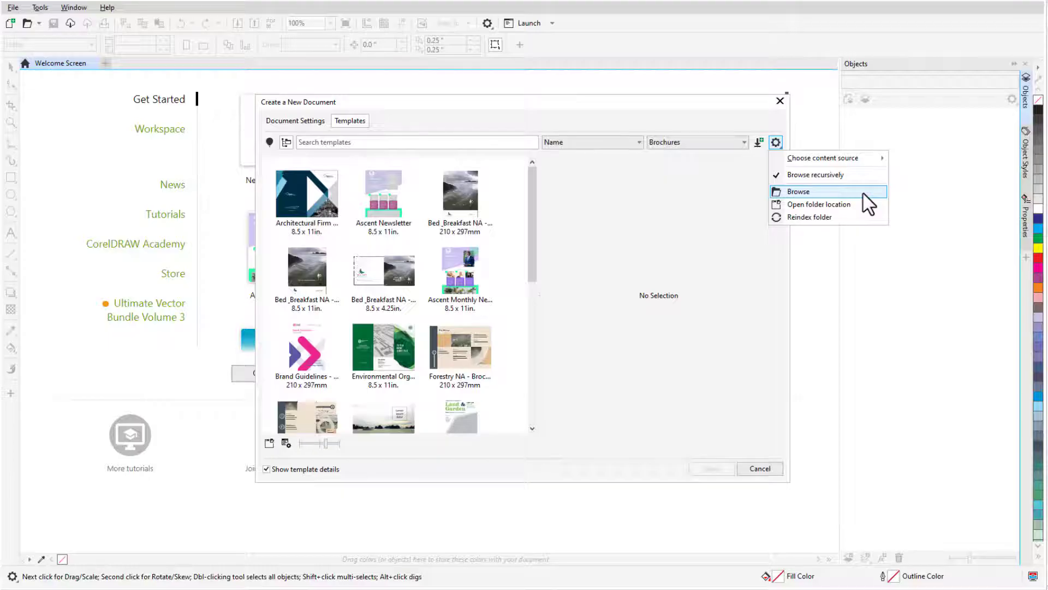
{"action": "mouse_move", "coordinate": [823, 158]}
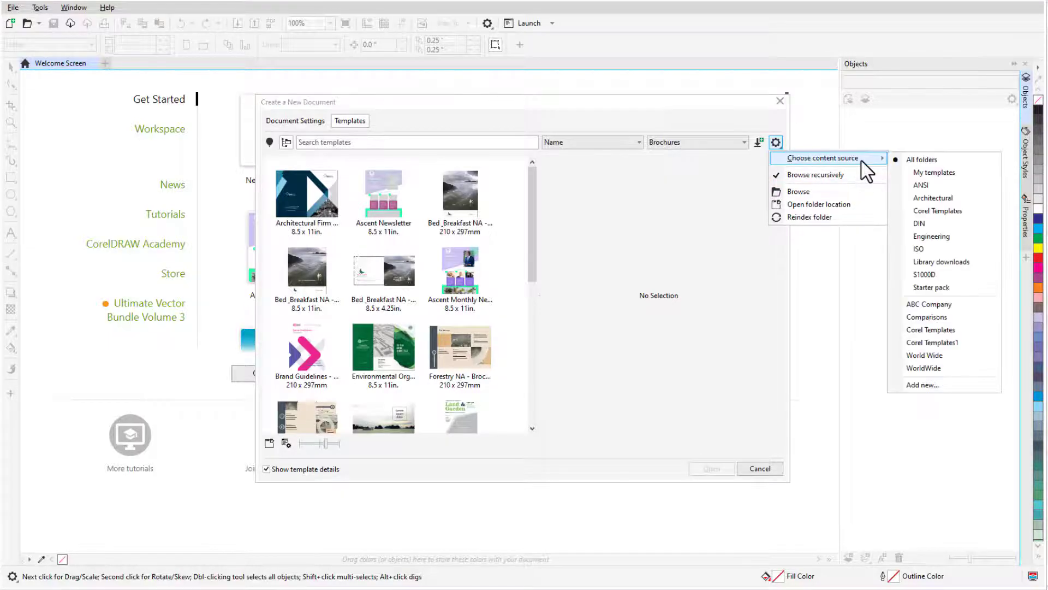
Add the Reviews folder as a new template source alias
{"action": "left_click", "coordinate": [943, 386]}
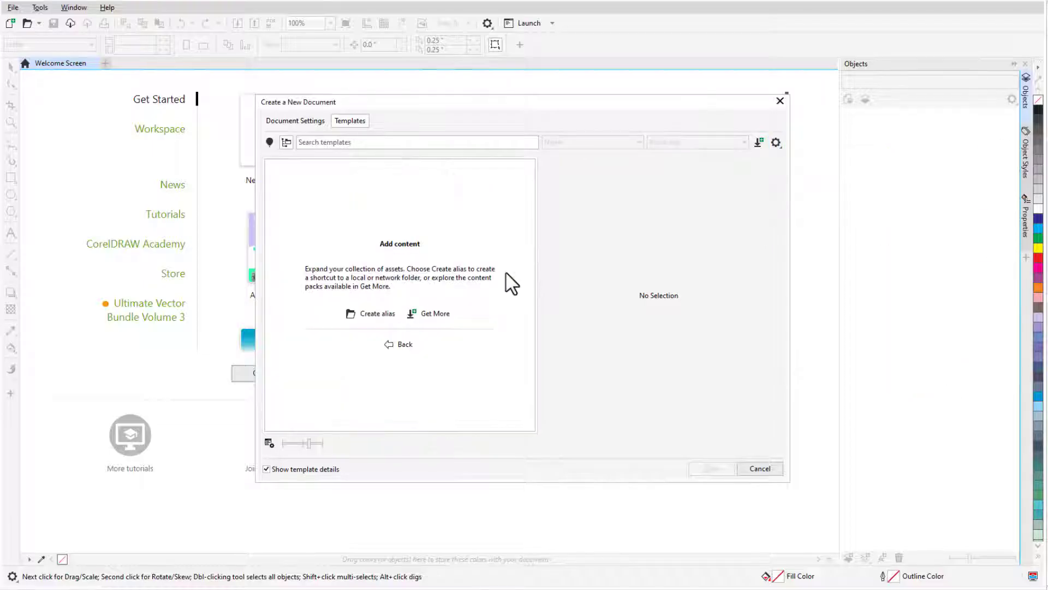
{"action": "left_click", "coordinate": [372, 314]}
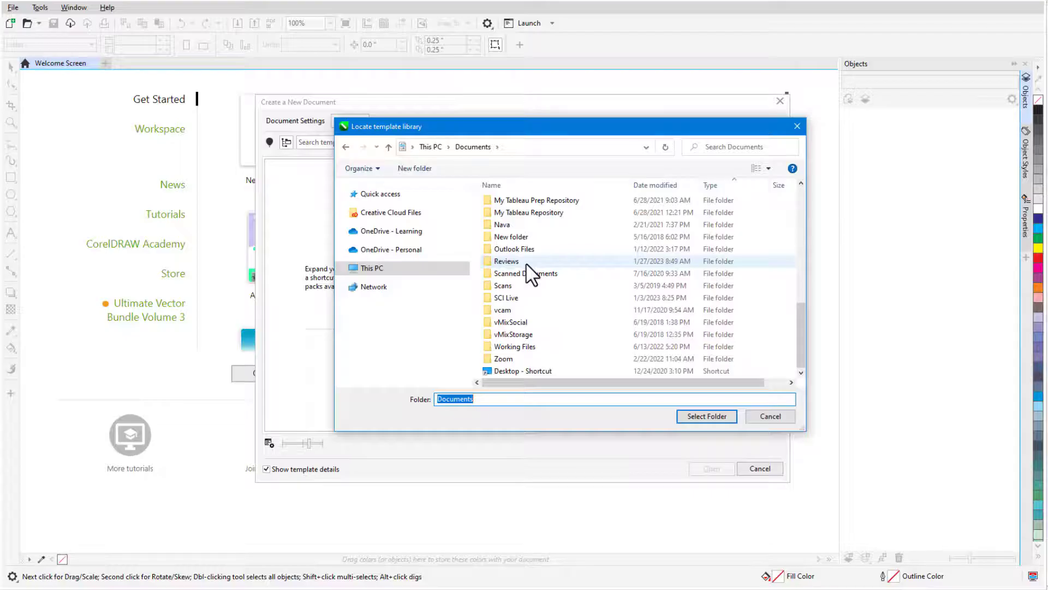
{"action": "double_click", "coordinate": [506, 261]}
{"action": "left_click", "coordinate": [704, 417]}
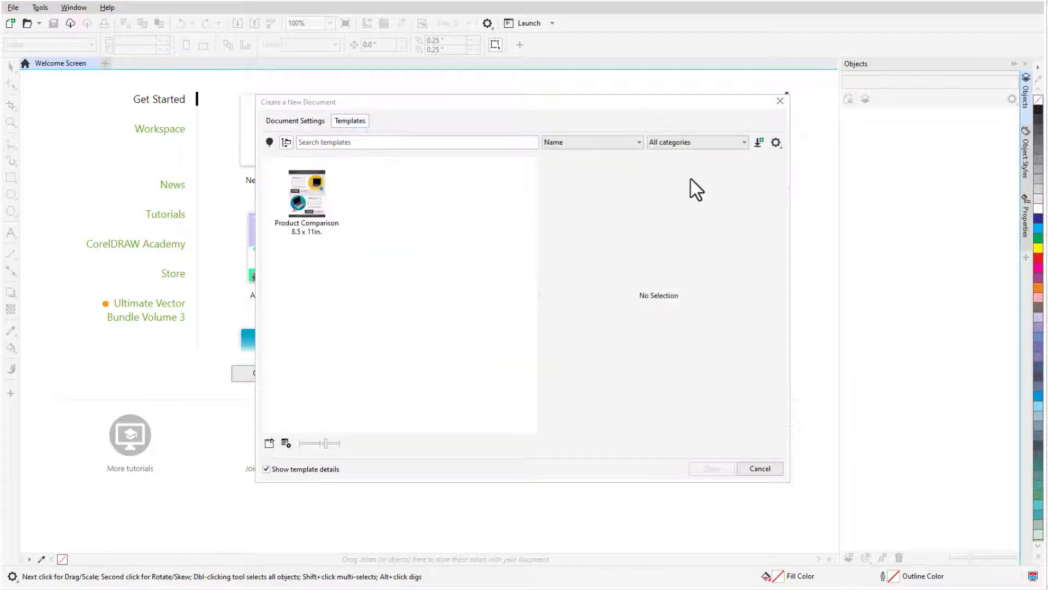
Switch the template content source back to All folders
{"action": "left_click", "coordinate": [776, 143]}
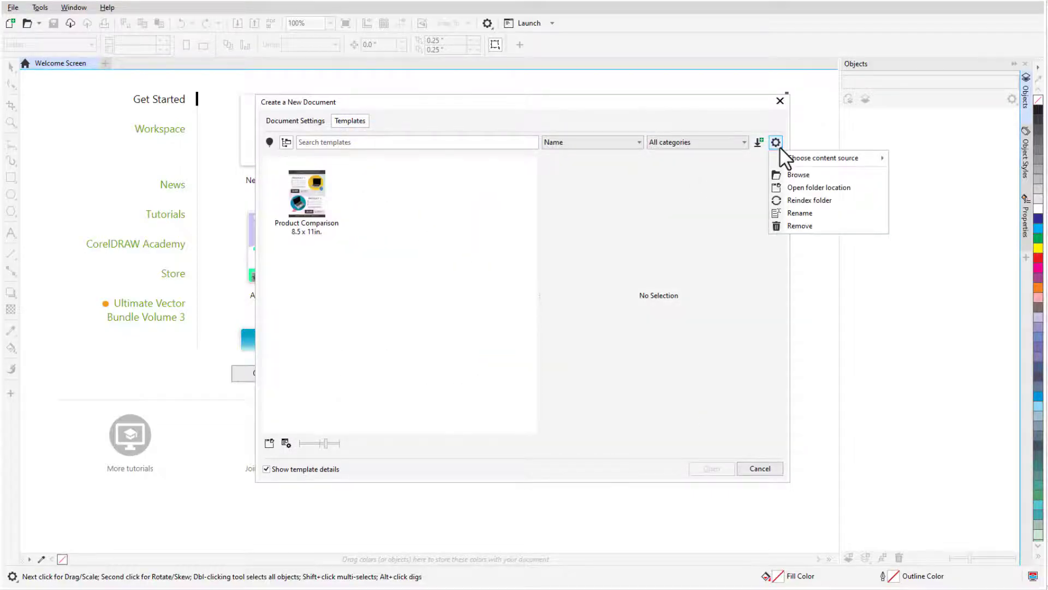
{"action": "mouse_move", "coordinate": [825, 158]}
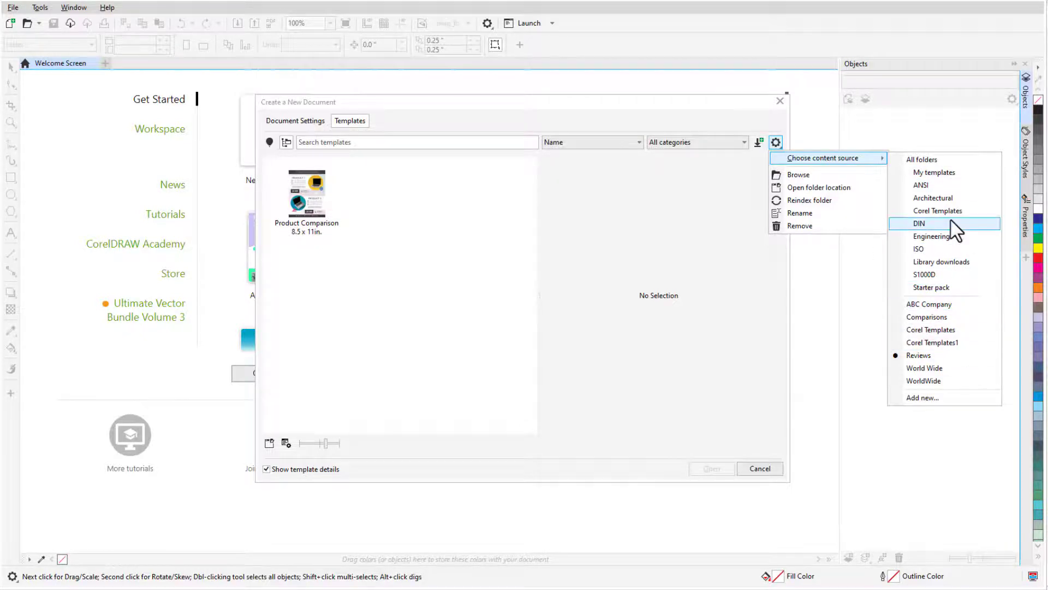
{"action": "left_click", "coordinate": [923, 159]}
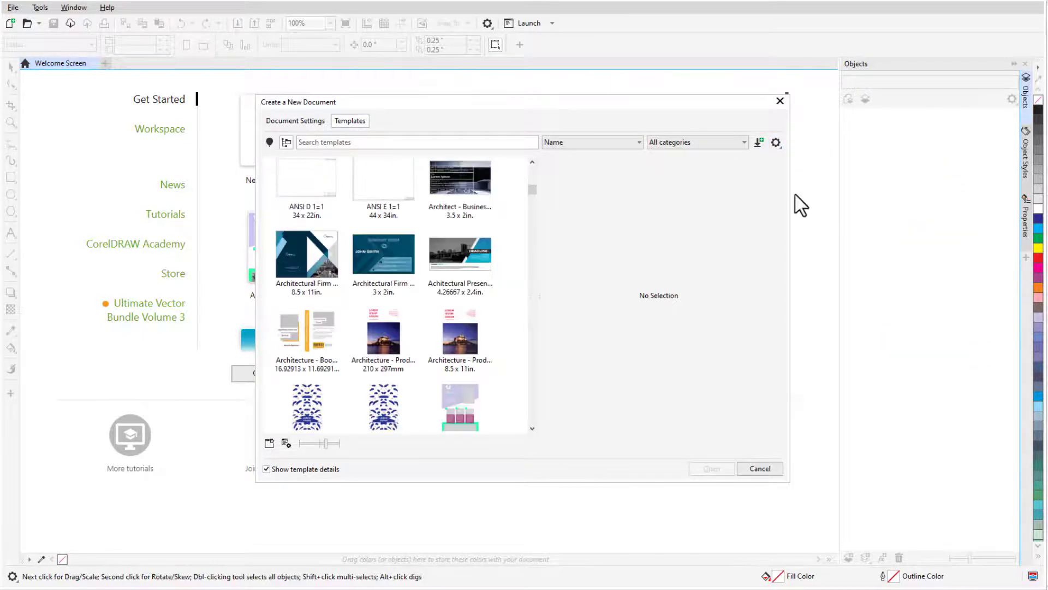
{"action": "left_click", "coordinate": [776, 143]}
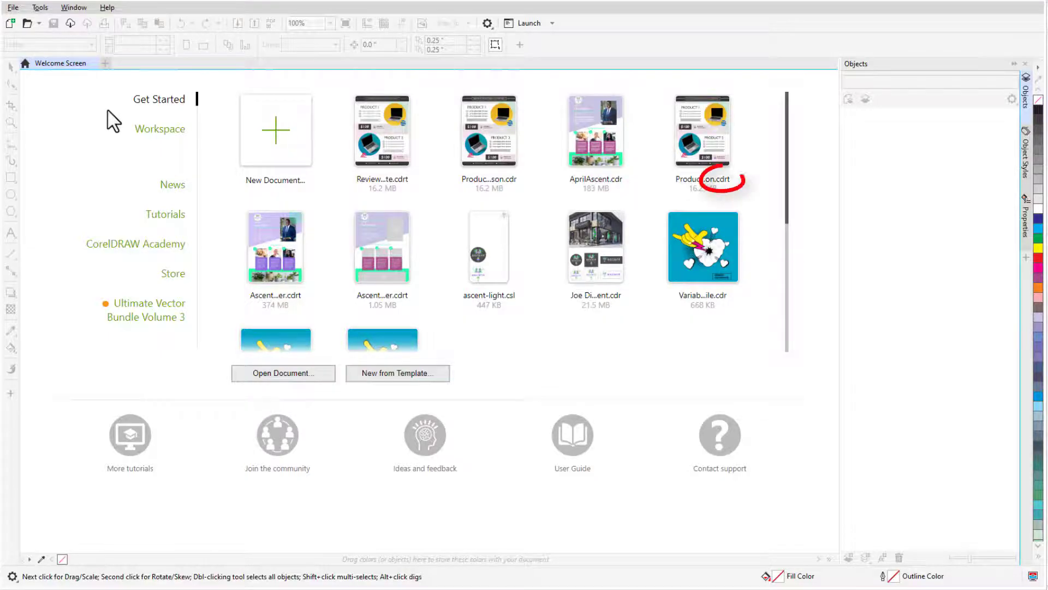
Open a .cdrt template file from the Corel Templates folder with File > Open
{"action": "left_click", "coordinate": [12, 7]}
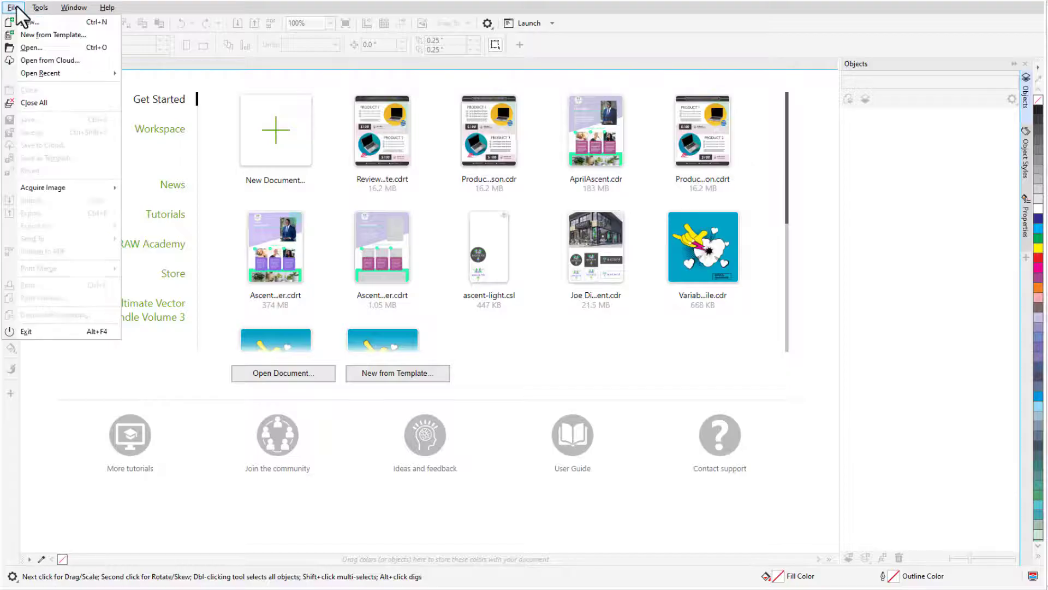
{"action": "left_click", "coordinate": [65, 47]}
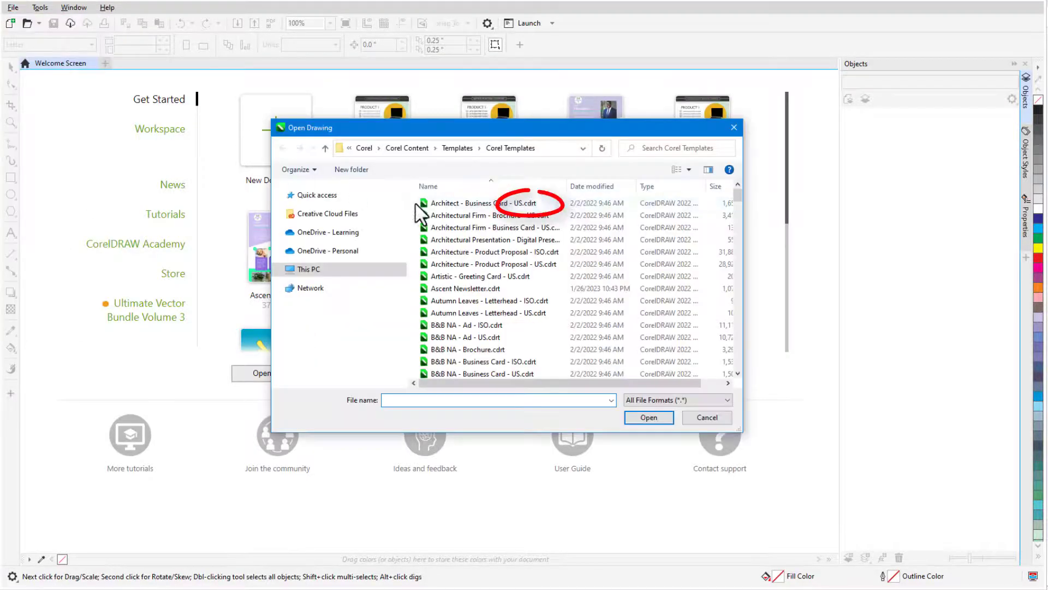
{"action": "double_click", "coordinate": [444, 203]}
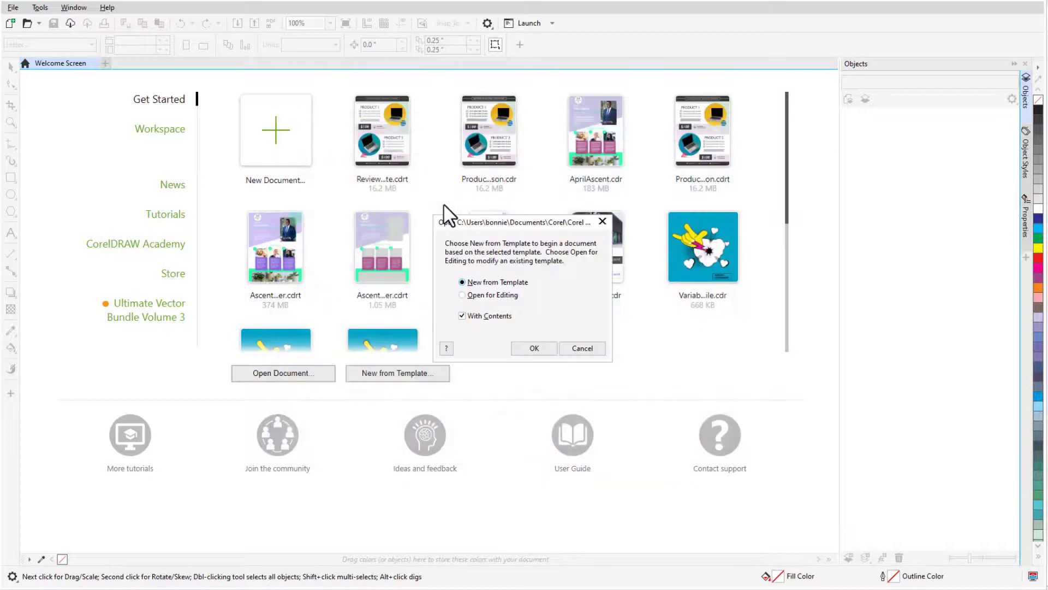